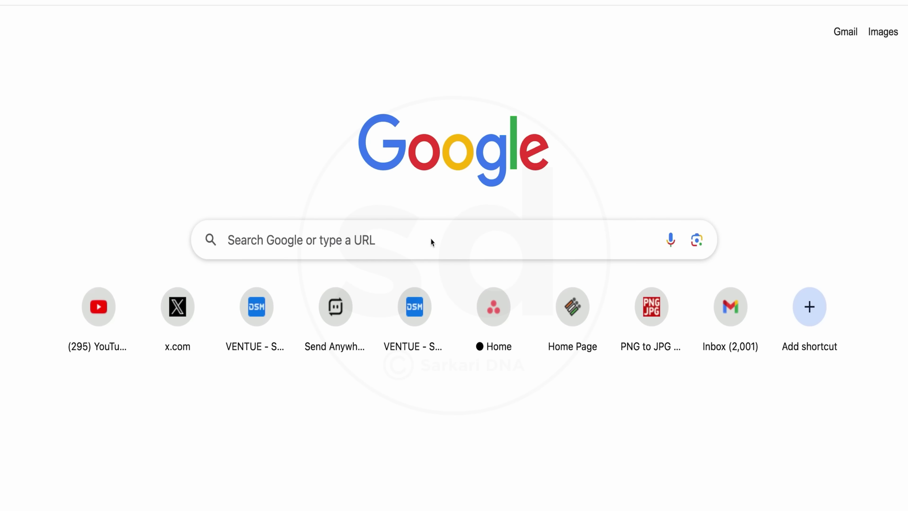
Search Google for 'pan card correction online 2024'.
{"action": "left_click", "coordinate": [466, 242]}
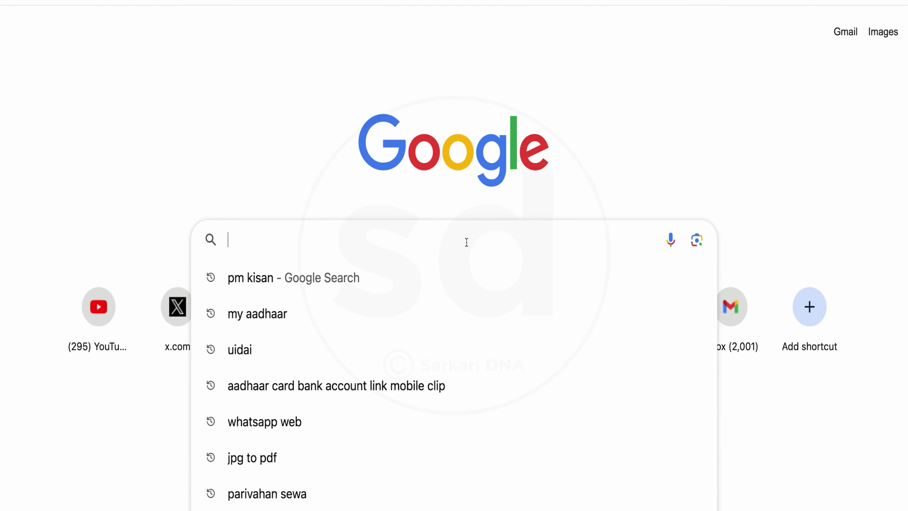
{"action": "type", "text": "pan"}
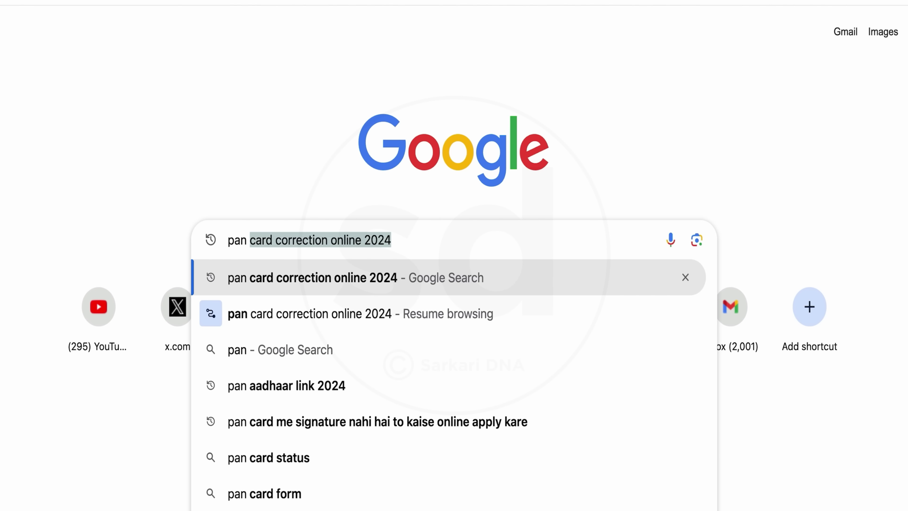
{"action": "key", "text": "Return"}
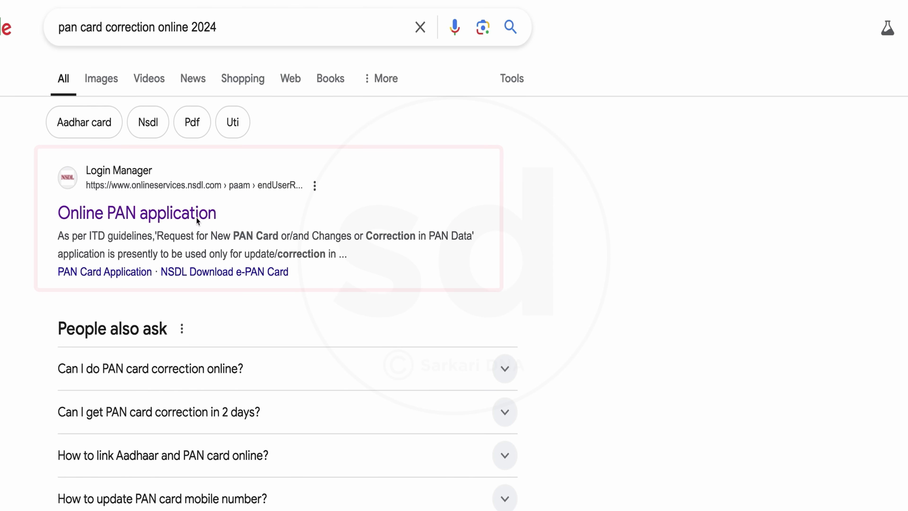
Open the NSDL Online PAN application page from the search results.
{"action": "left_click", "coordinate": [183, 216]}
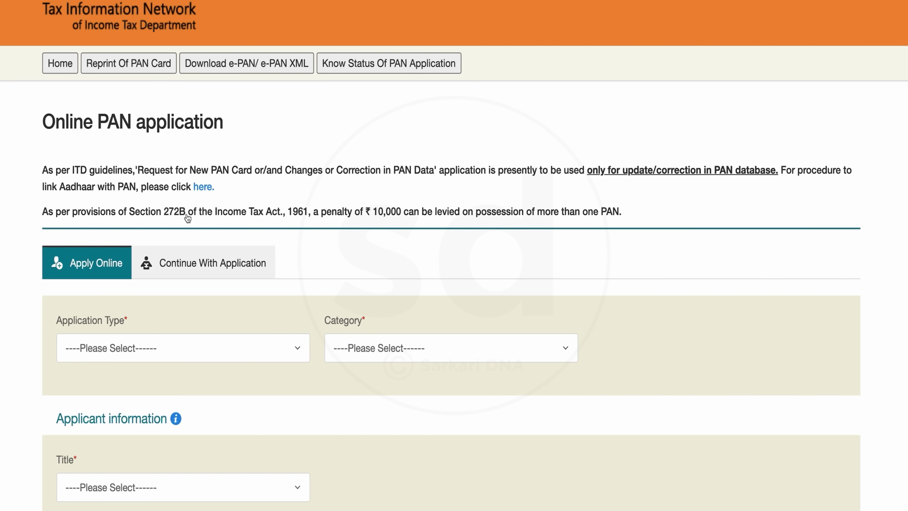
{"action": "scroll", "coordinate": [79, 272], "scroll_direction": "down", "scroll_amount": 1}
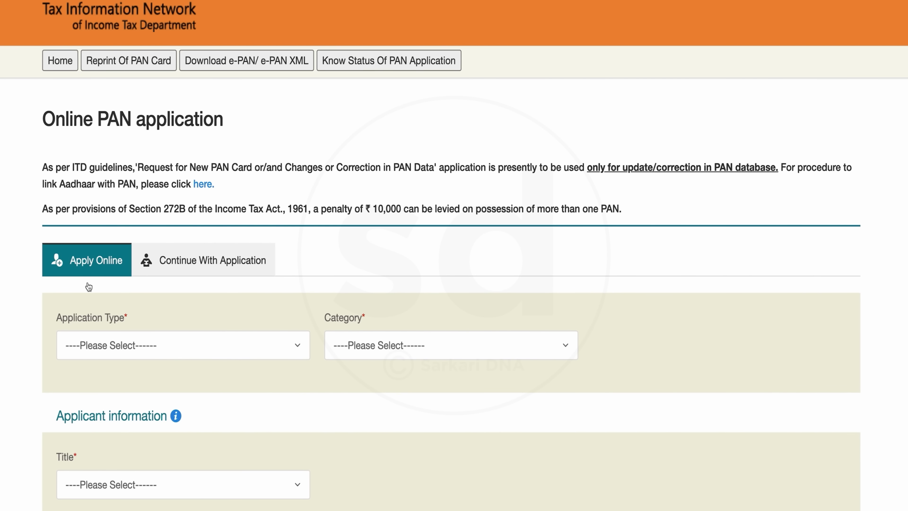
{"action": "scroll", "coordinate": [187, 217], "scroll_direction": "up", "scroll_amount": 1}
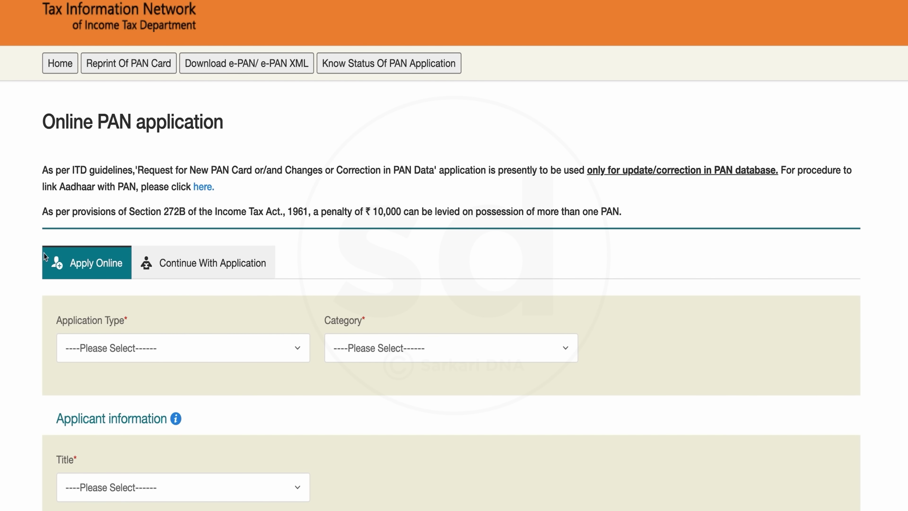
{"action": "scroll", "coordinate": [78, 272], "scroll_direction": "down", "scroll_amount": 1}
{"action": "scroll", "coordinate": [187, 218], "scroll_direction": "up", "scroll_amount": 1}
{"action": "scroll", "coordinate": [79, 272], "scroll_direction": "down", "scroll_amount": 1}
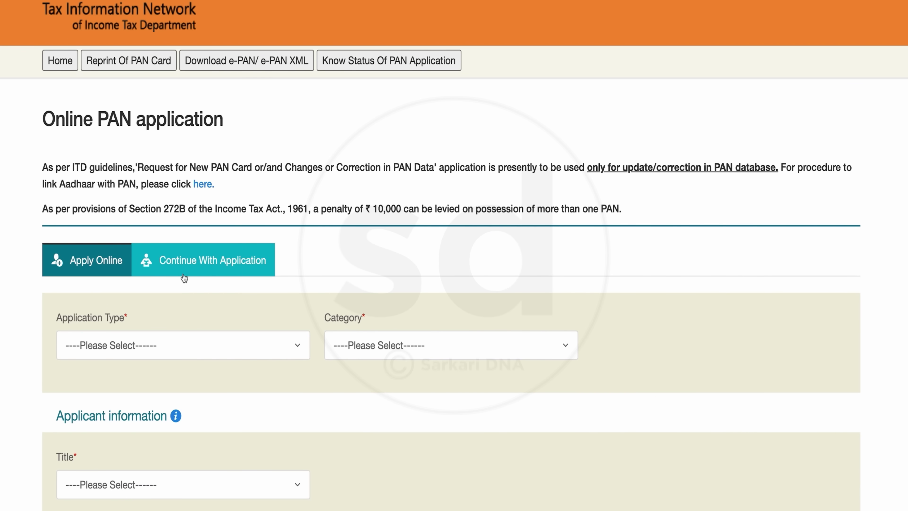
{"action": "scroll", "coordinate": [204, 318], "scroll_direction": "down", "scroll_amount": 3}
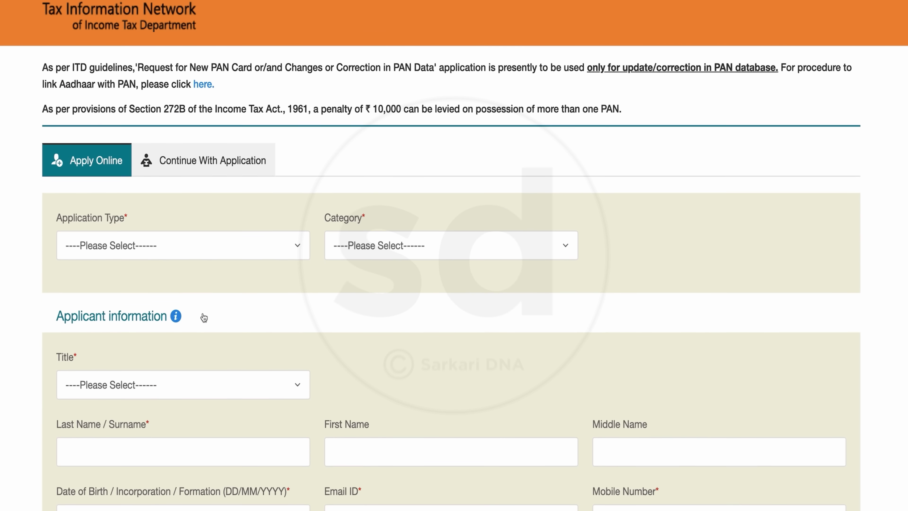
Set Application Type to Changes or Correction in existing PAN Data and Category to INDIVIDUAL.
{"action": "left_click", "coordinate": [213, 251]}
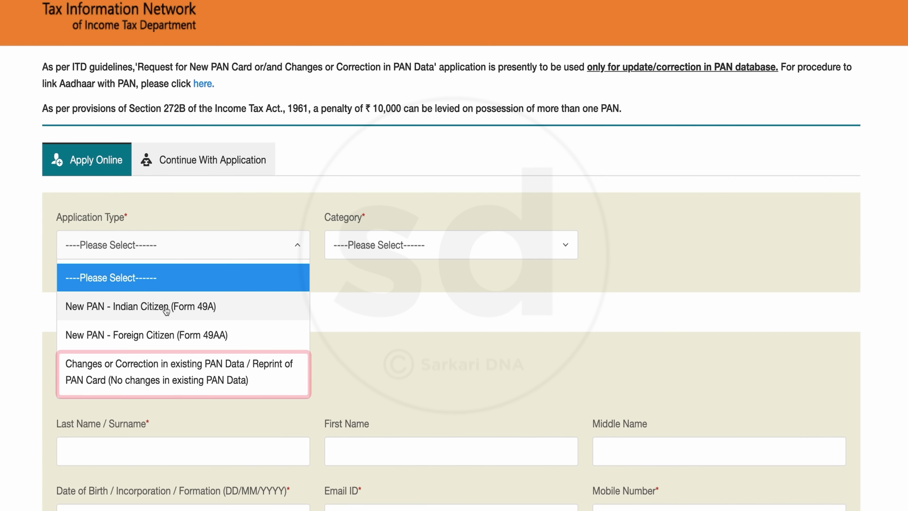
{"action": "left_click", "coordinate": [151, 373]}
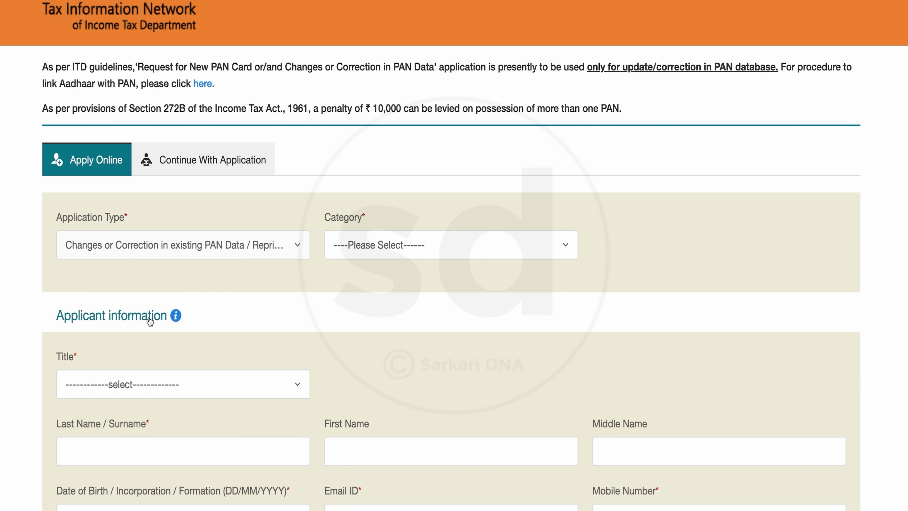
{"action": "left_click", "coordinate": [357, 246]}
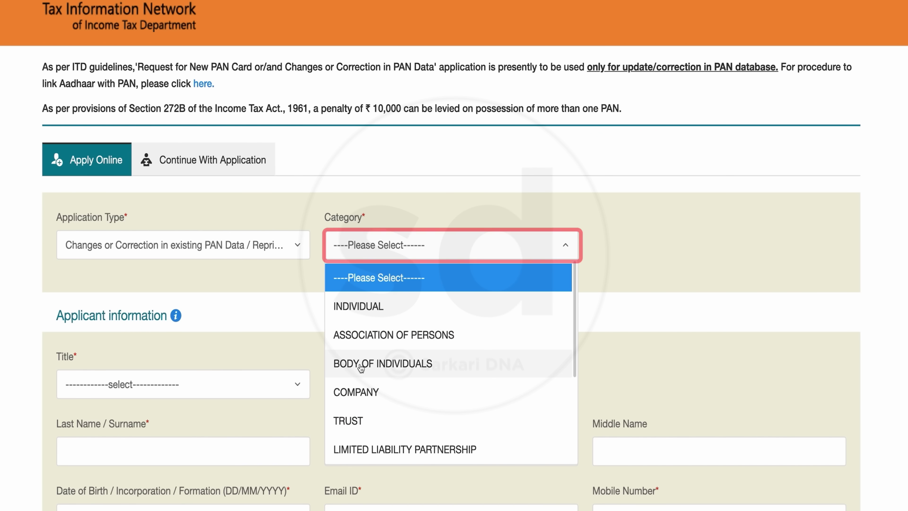
{"action": "left_click", "coordinate": [359, 307]}
{"action": "scroll", "coordinate": [300, 304], "scroll_direction": "down", "scroll_amount": 4}
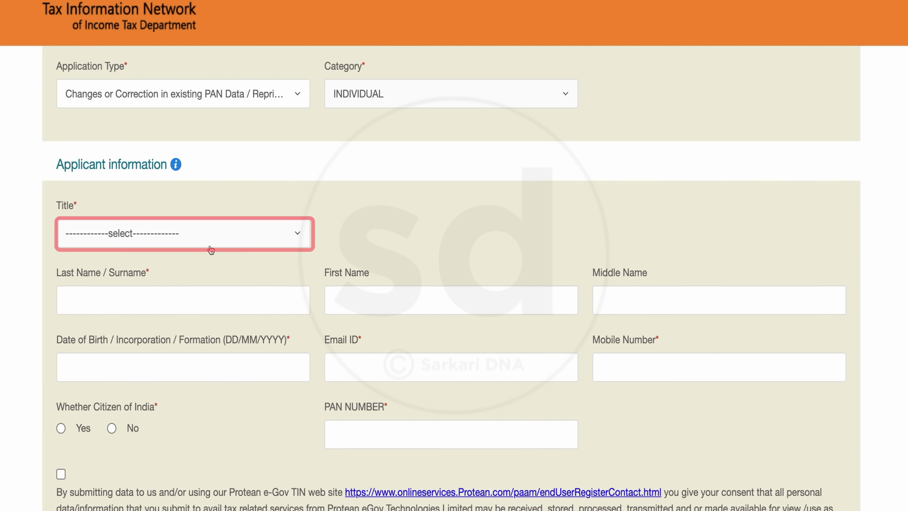
Choose title Smt and enter the applicant's first name and surname.
{"action": "left_click", "coordinate": [265, 237]}
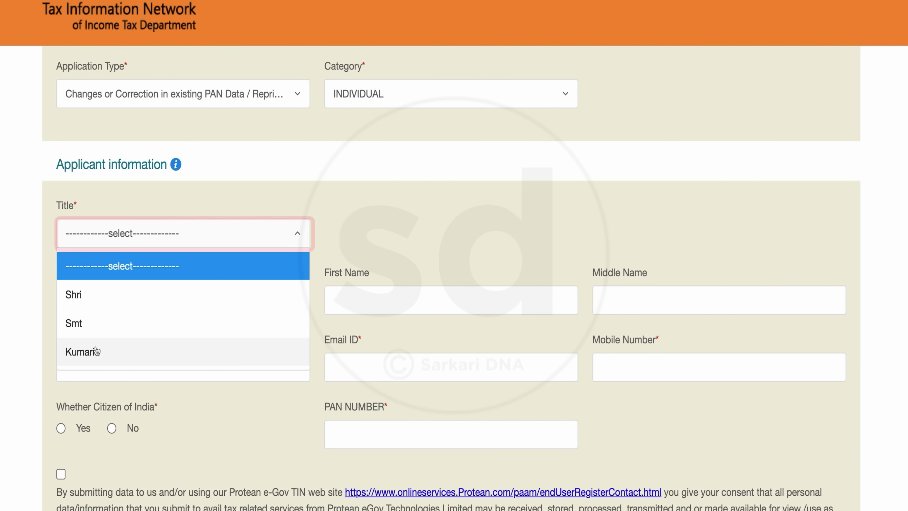
{"action": "left_click", "coordinate": [95, 323]}
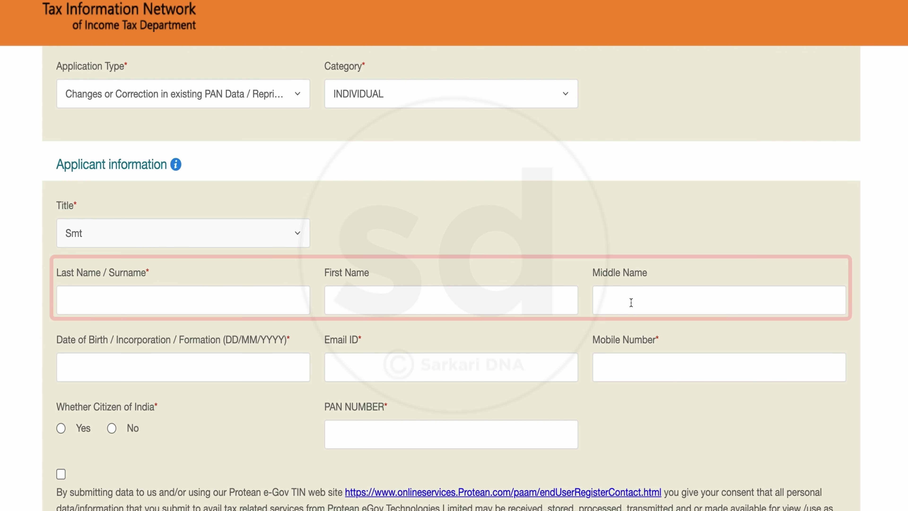
{"action": "left_click", "coordinate": [423, 304]}
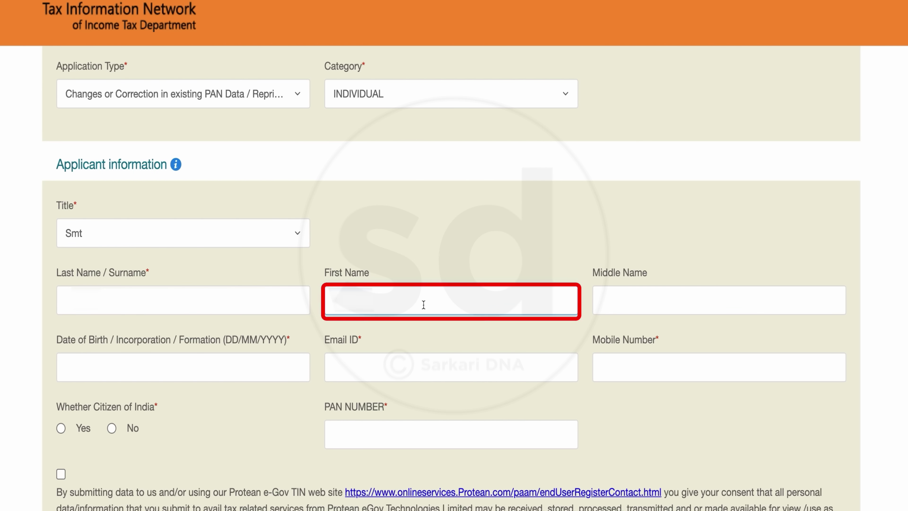
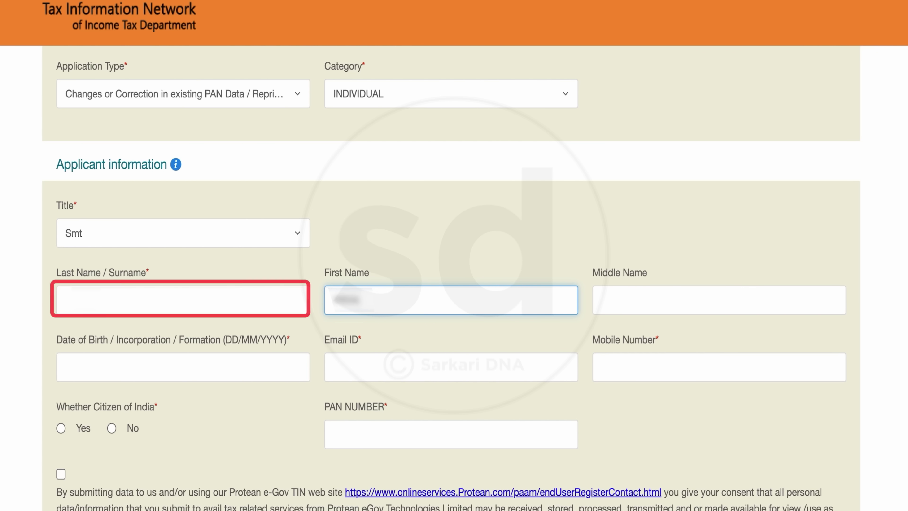
{"action": "left_click", "coordinate": [213, 300]}
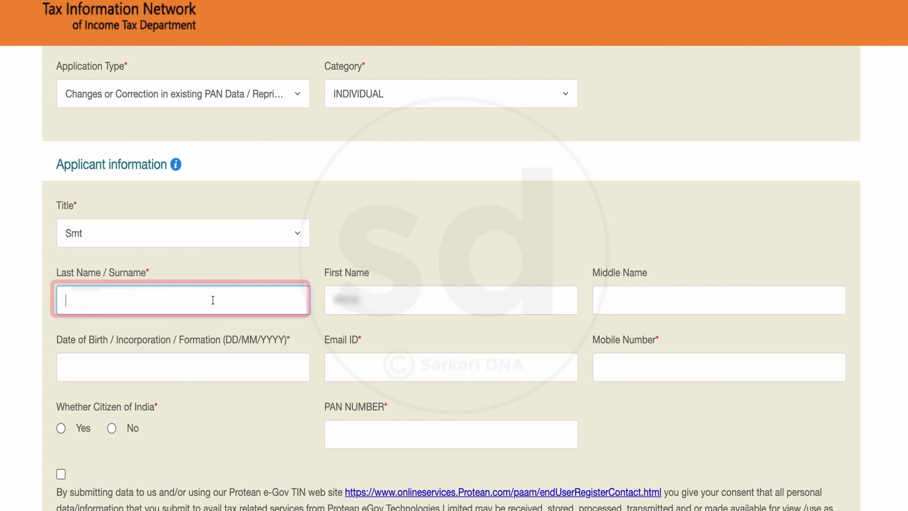
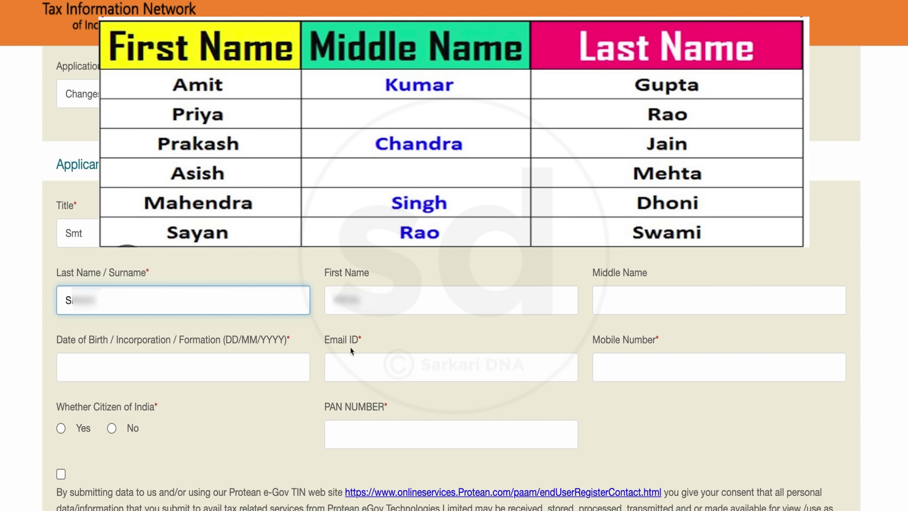
{"action": "scroll", "coordinate": [350, 347], "scroll_direction": "down", "scroll_amount": 3}
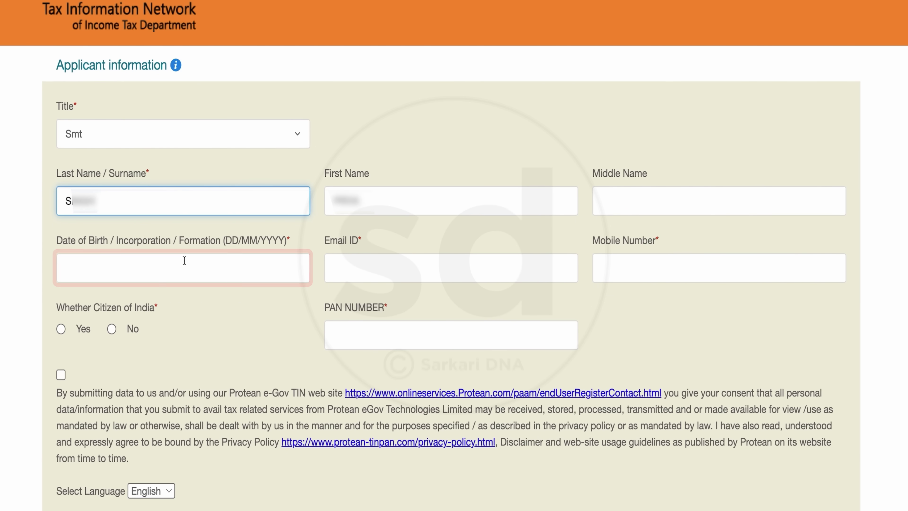
Set the date of birth to 11 April 2000.
{"action": "left_click", "coordinate": [178, 269]}
{"action": "left_click", "coordinate": [197, 324]}
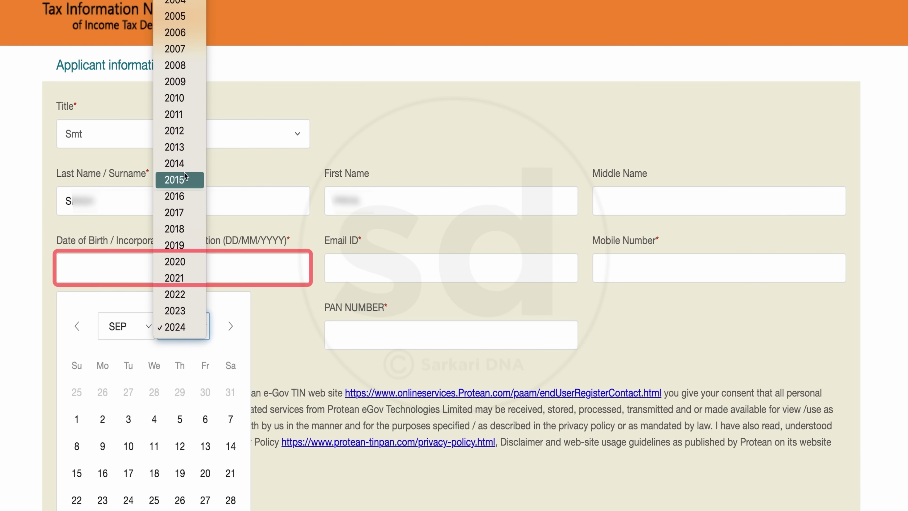
{"action": "scroll", "coordinate": [185, 176], "scroll_direction": "up", "scroll_amount": 3}
{"action": "left_click", "coordinate": [175, 42]}
{"action": "left_click", "coordinate": [135, 326]}
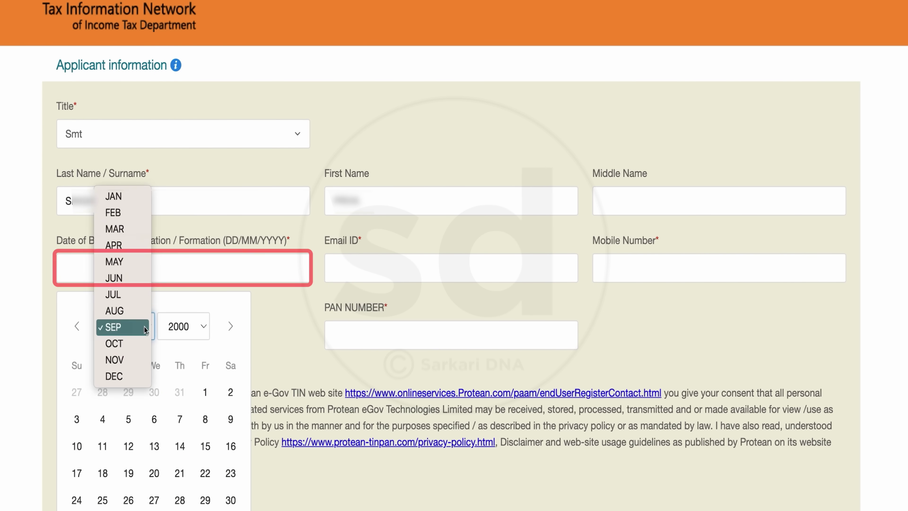
{"action": "left_click", "coordinate": [107, 245]}
{"action": "left_click", "coordinate": [127, 447]}
Enter the applicant's e-mail address and mobile number.
{"action": "left_click", "coordinate": [417, 268]}
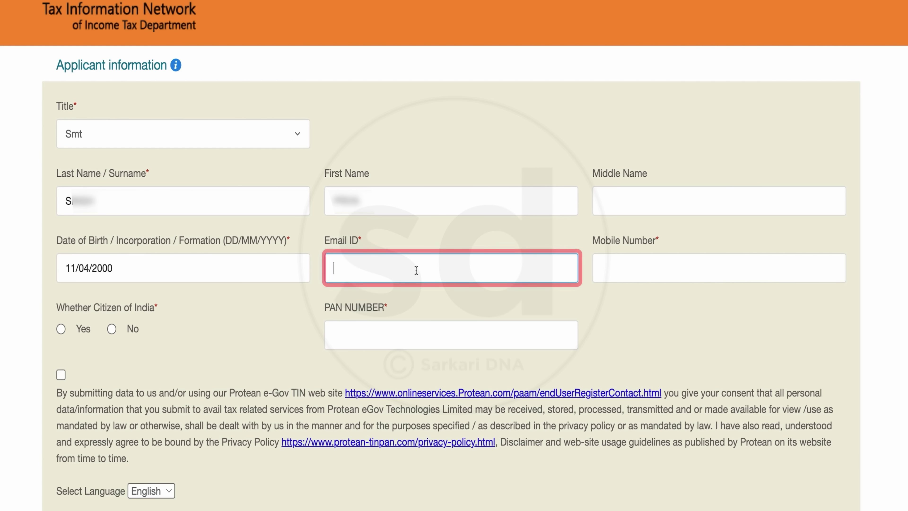
{"action": "type", "text": "PRIYA"}
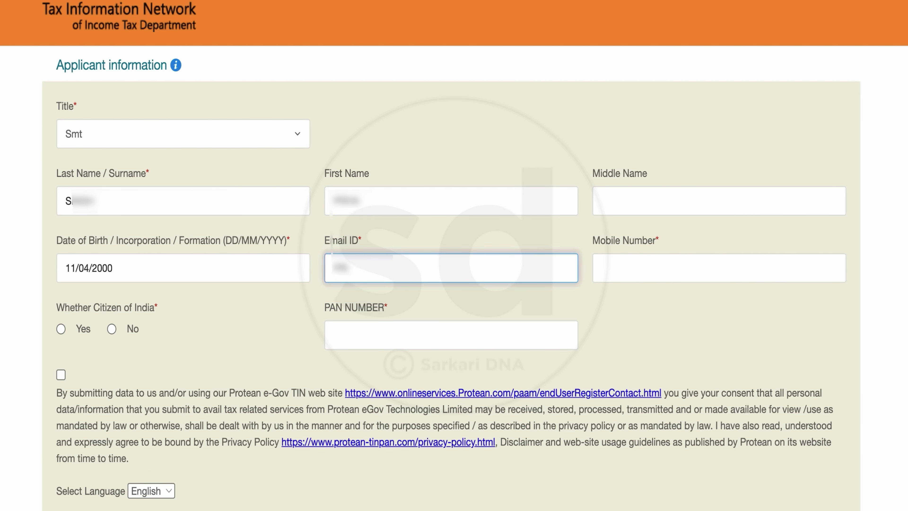
{"action": "left_click", "coordinate": [662, 269]}
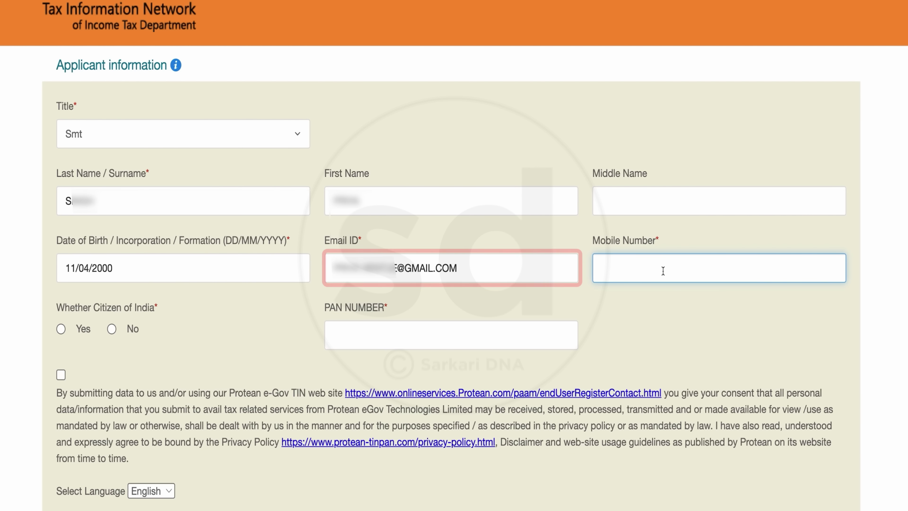
{"action": "type", "text": "98"}
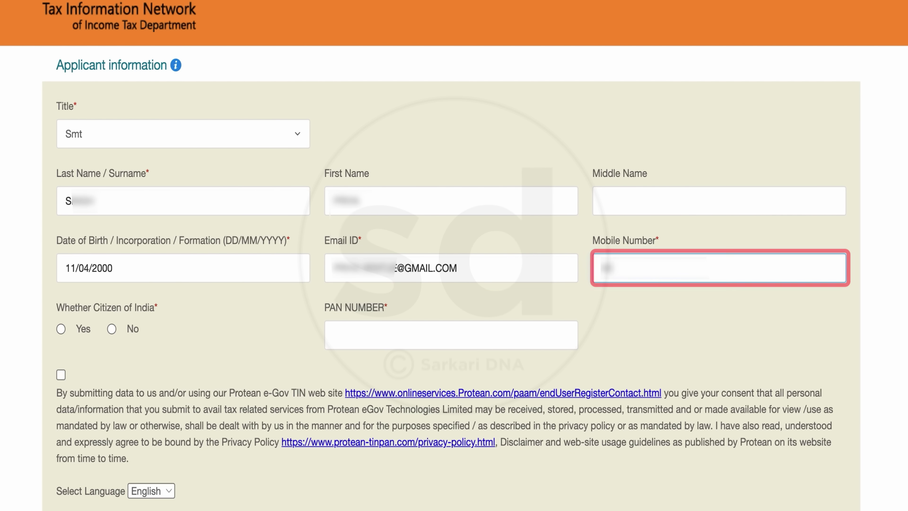
{"action": "scroll", "coordinate": [511, 299], "scroll_direction": "up", "scroll_amount": 1}
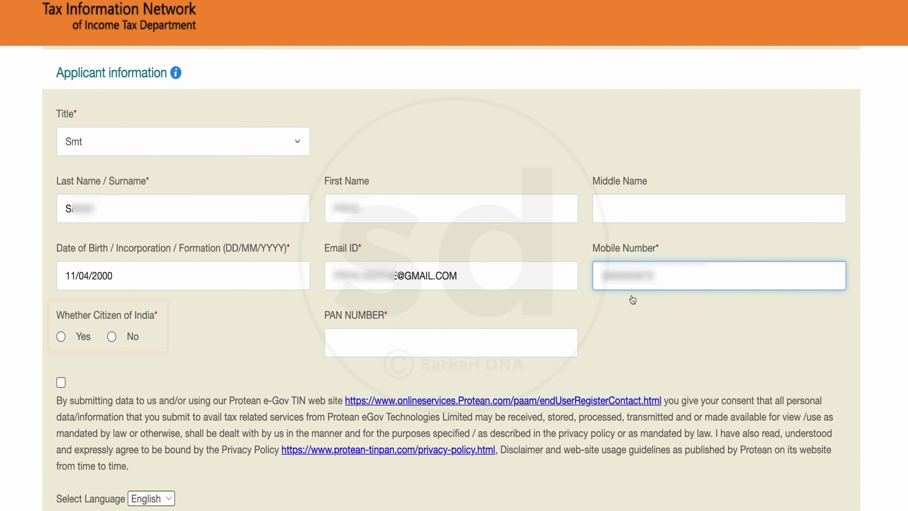
Confirm Indian citizenship, enter the existing PAN number and tick the consent box.
{"action": "left_click", "coordinate": [61, 336]}
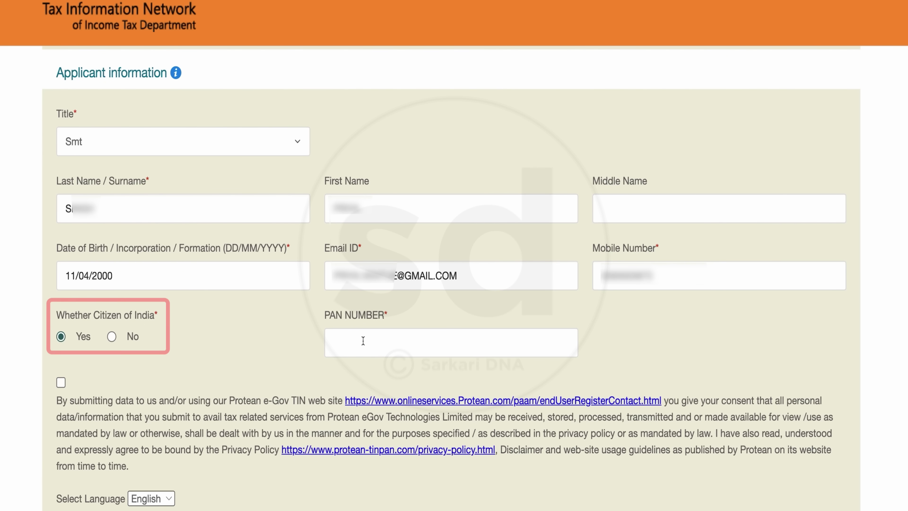
{"action": "left_click", "coordinate": [374, 342]}
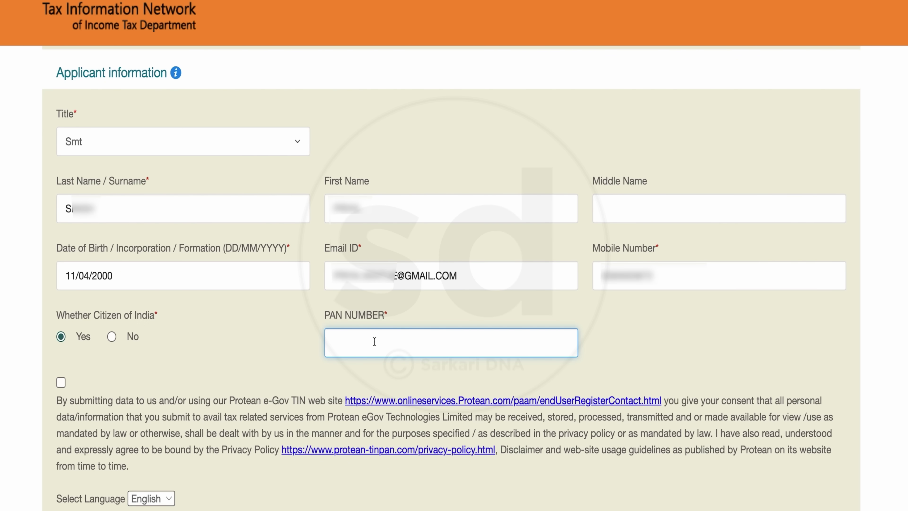
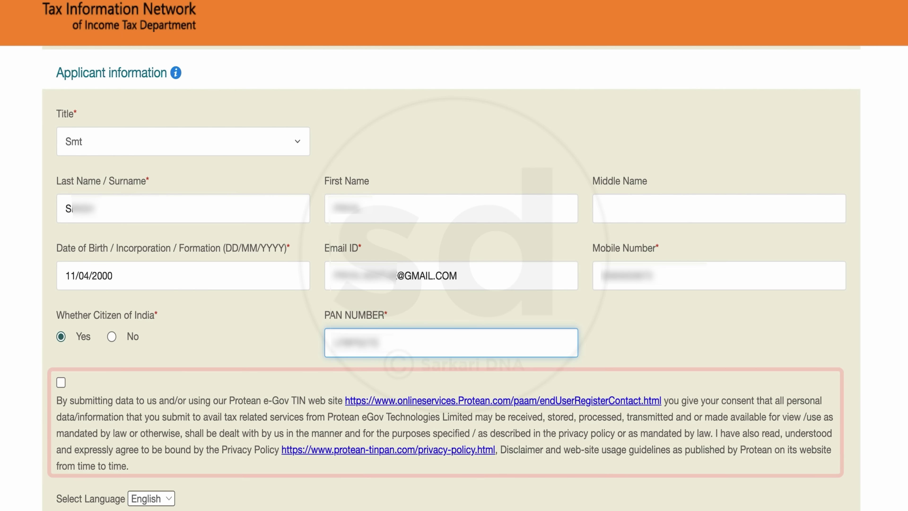
{"action": "left_click", "coordinate": [220, 331]}
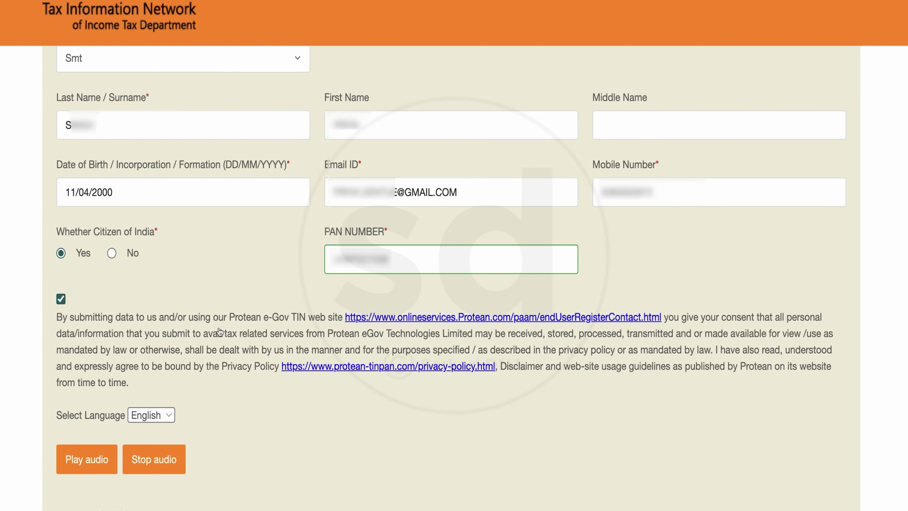
Pass the reCAPTCHA check and submit the applicant details to generate a token.
{"action": "scroll", "coordinate": [219, 331], "scroll_direction": "down", "scroll_amount": 5}
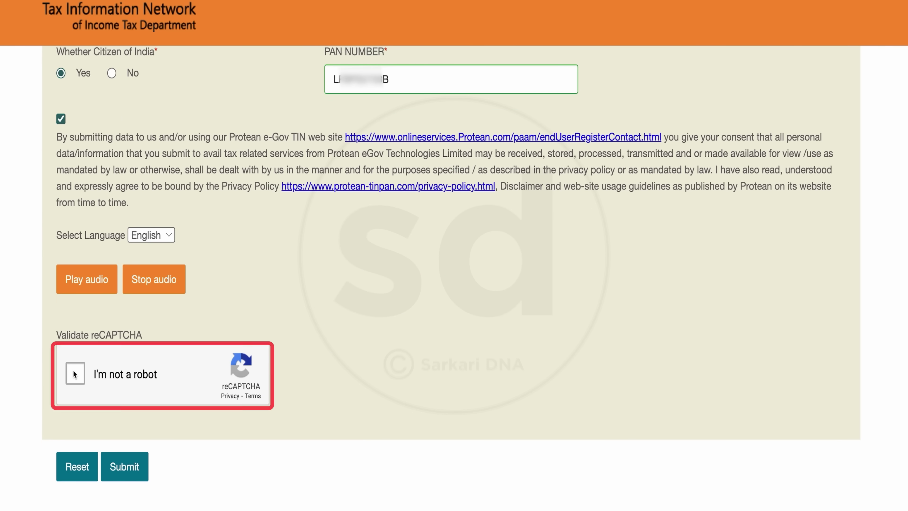
{"action": "left_click", "coordinate": [74, 373]}
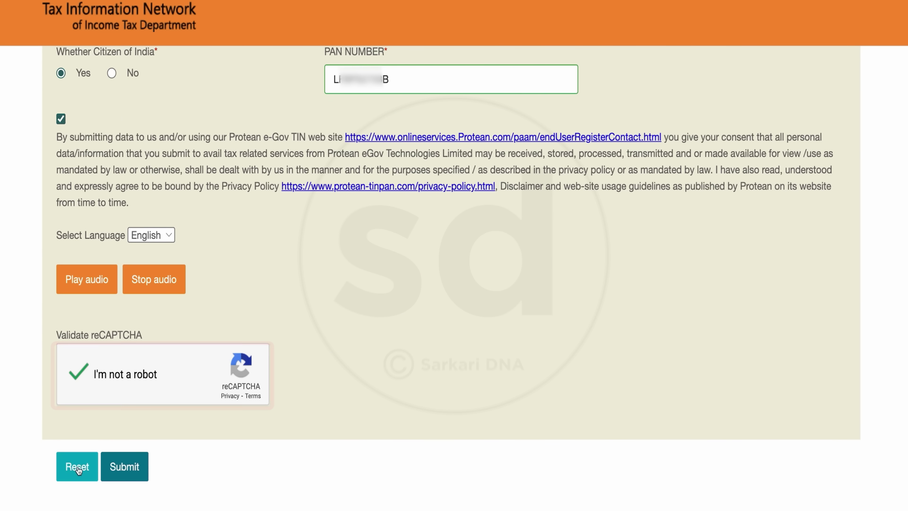
{"action": "left_click", "coordinate": [125, 466]}
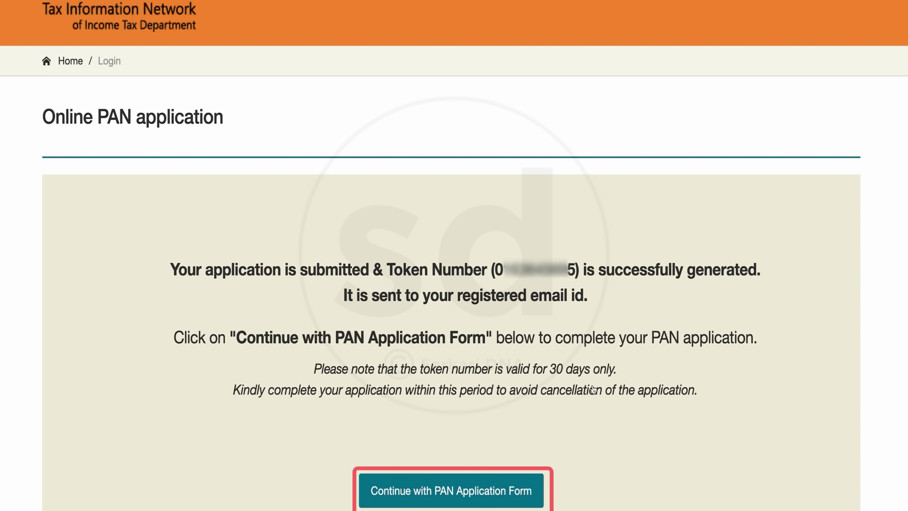
Continue to Form CR, with documents to be submitted as scanned images through e-Sign.
{"action": "left_click", "coordinate": [463, 495]}
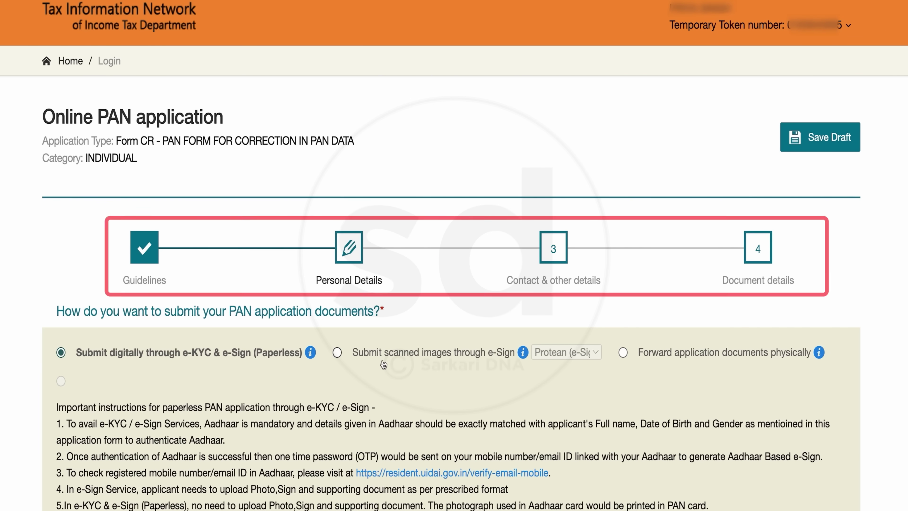
{"action": "scroll", "coordinate": [232, 200], "scroll_direction": "down", "scroll_amount": 5}
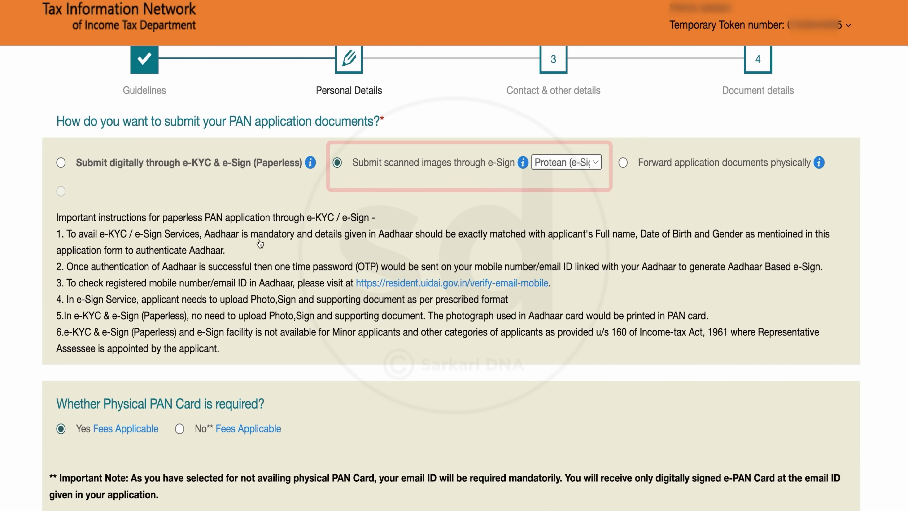
{"action": "scroll", "coordinate": [642, 249], "scroll_direction": "down", "scroll_amount": 9}
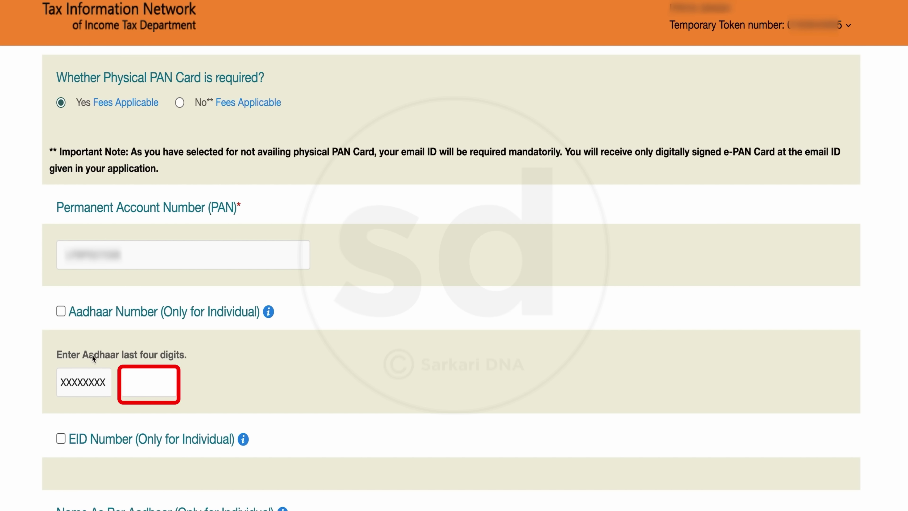
Tick the Aadhaar Number option and fill in the name as per Aadhaar.
{"action": "left_click", "coordinate": [60, 311]}
{"action": "scroll", "coordinate": [111, 371], "scroll_direction": "down", "scroll_amount": 6}
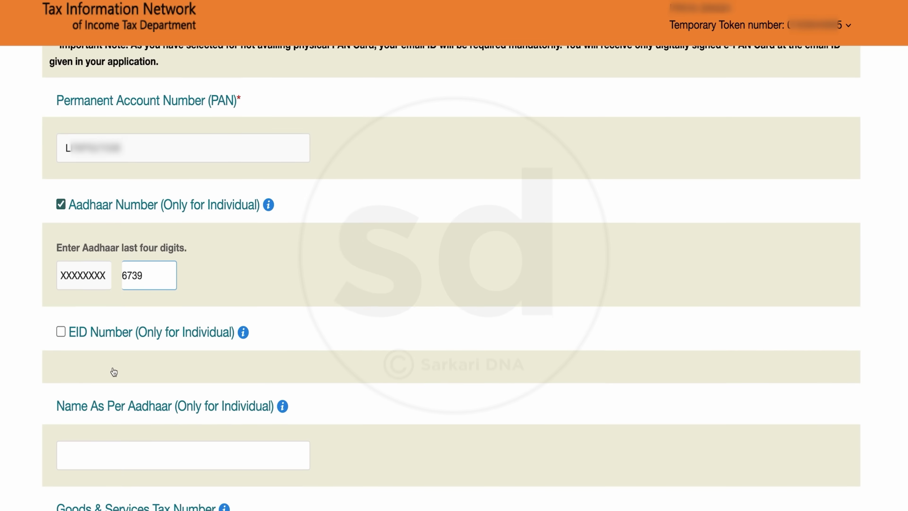
{"action": "left_click", "coordinate": [106, 330]}
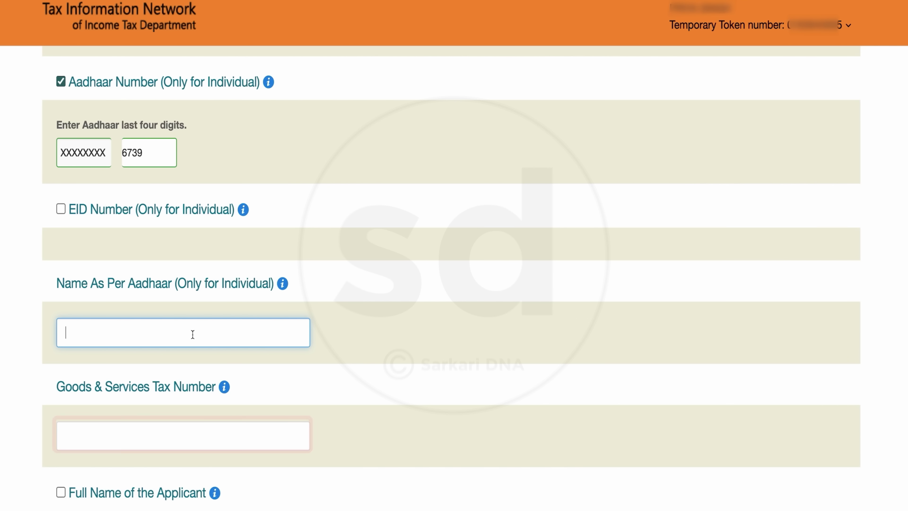
{"action": "scroll", "coordinate": [157, 380], "scroll_direction": "down", "scroll_amount": 2}
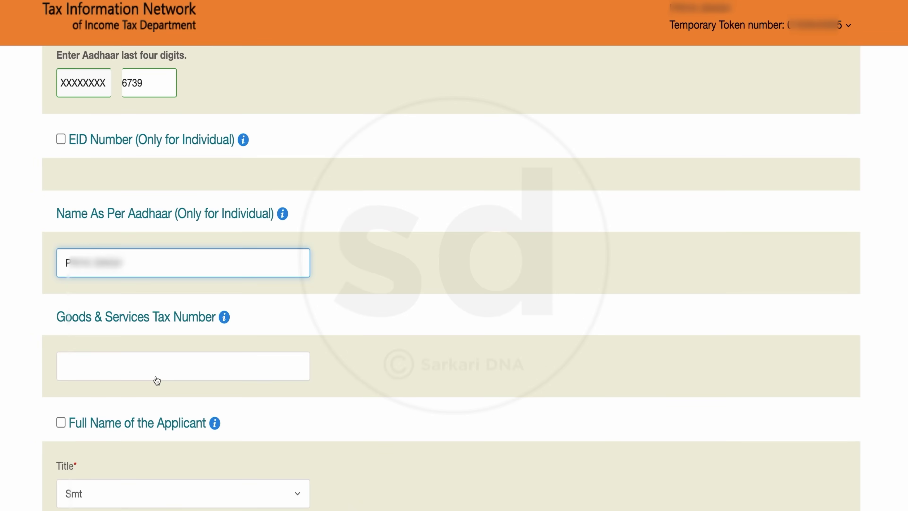
{"action": "scroll", "coordinate": [157, 380], "scroll_direction": "down", "scroll_amount": 5}
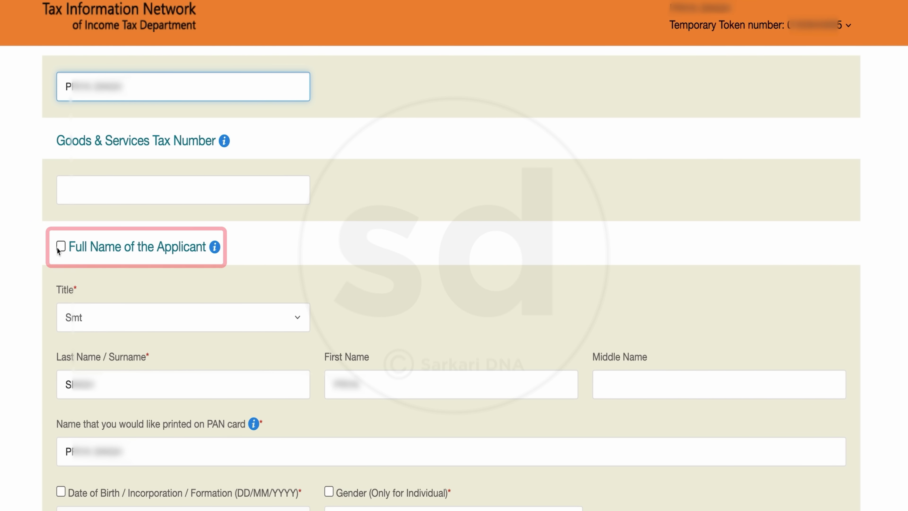
Mark date of birth and gender for correction, with gender set to Female.
{"action": "scroll", "coordinate": [270, 366], "scroll_direction": "down", "scroll_amount": 4}
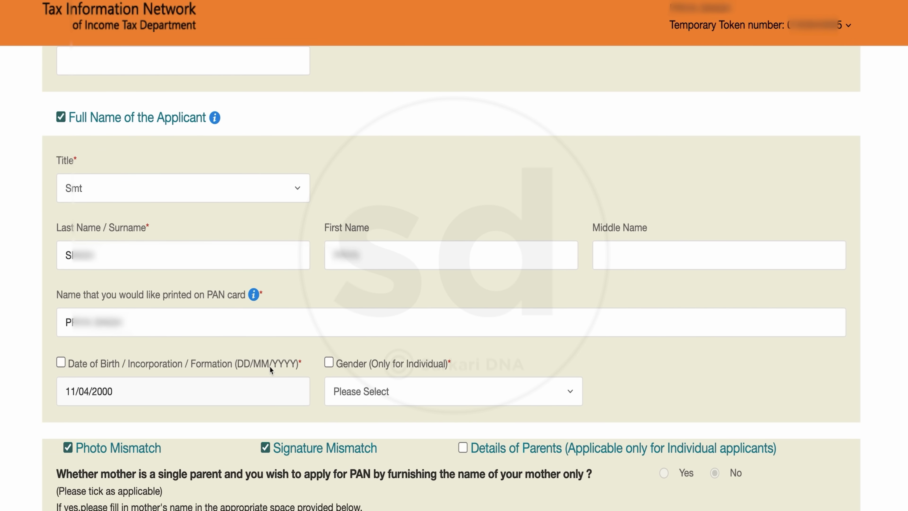
{"action": "scroll", "coordinate": [325, 410], "scroll_direction": "down", "scroll_amount": 4}
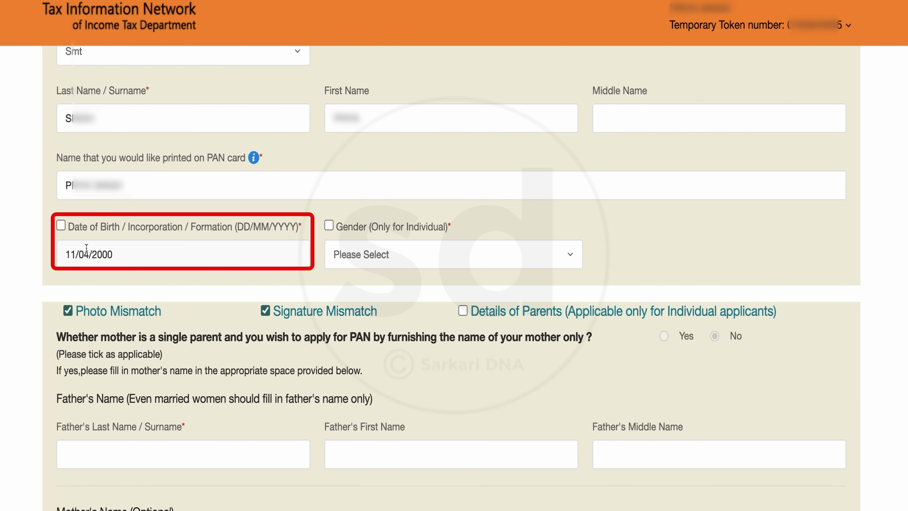
{"action": "left_click", "coordinate": [61, 225]}
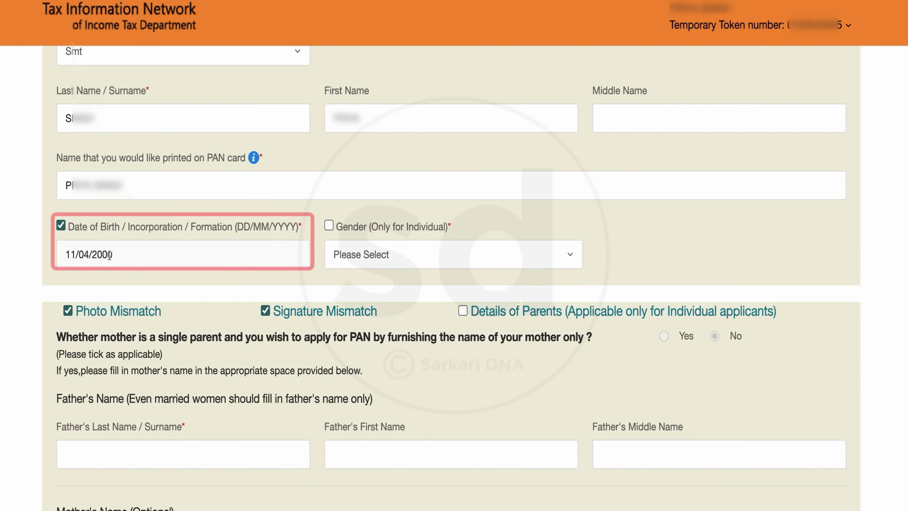
{"action": "left_click", "coordinate": [329, 225]}
{"action": "left_click", "coordinate": [379, 260]}
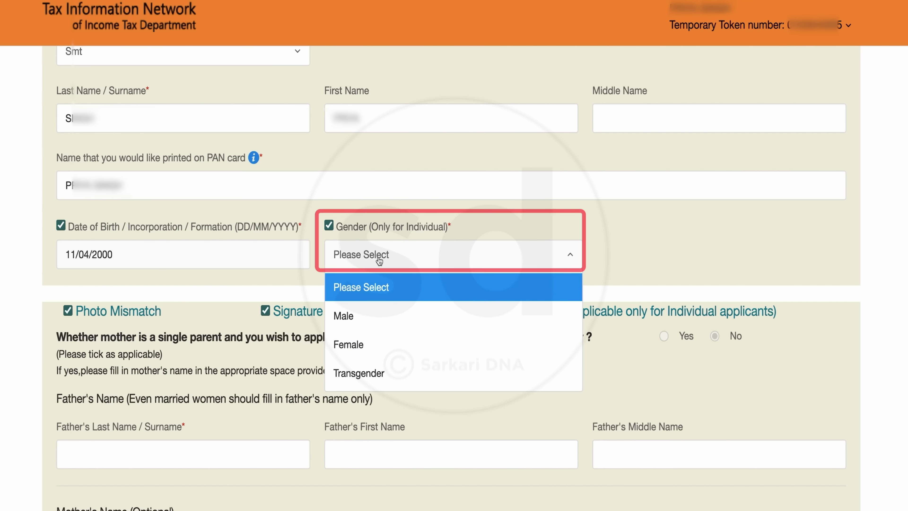
{"action": "left_click", "coordinate": [353, 346]}
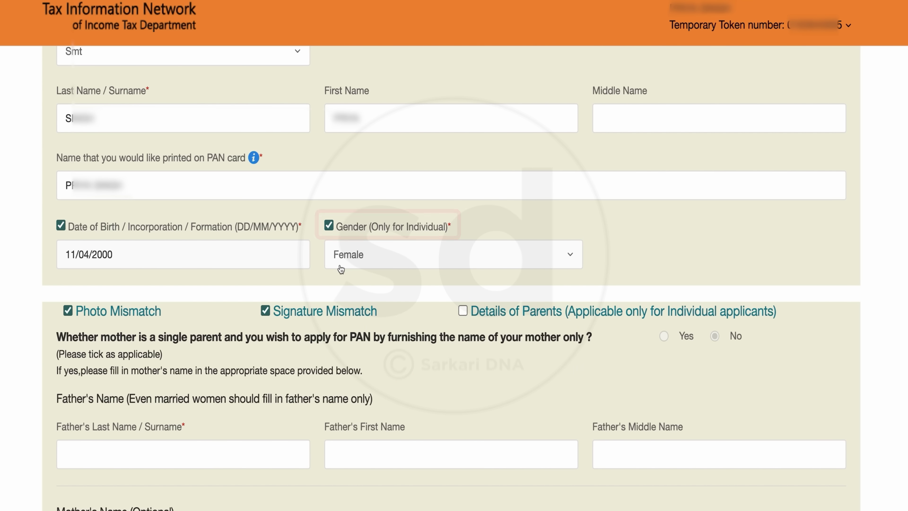
{"action": "scroll", "coordinate": [338, 304], "scroll_direction": "down", "scroll_amount": 5}
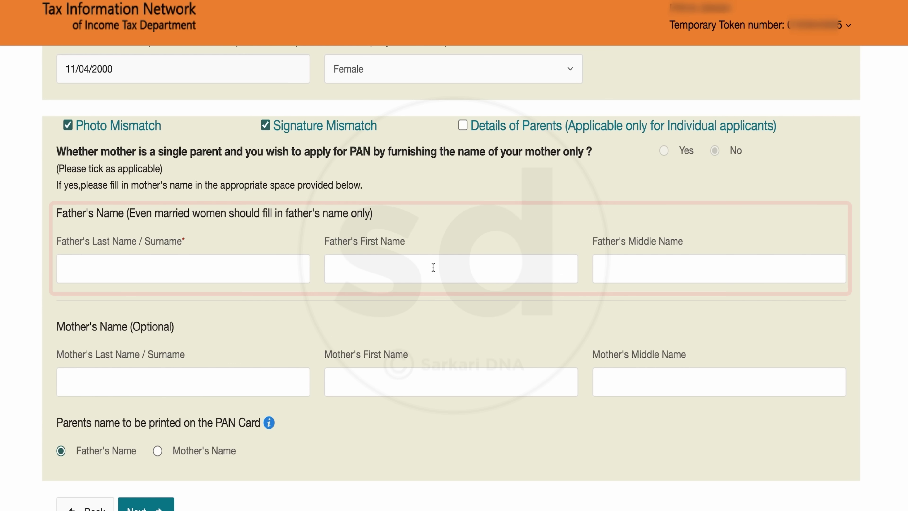
Enter the father's last name and proceed to the Contact & other details step.
{"action": "left_click", "coordinate": [243, 280]}
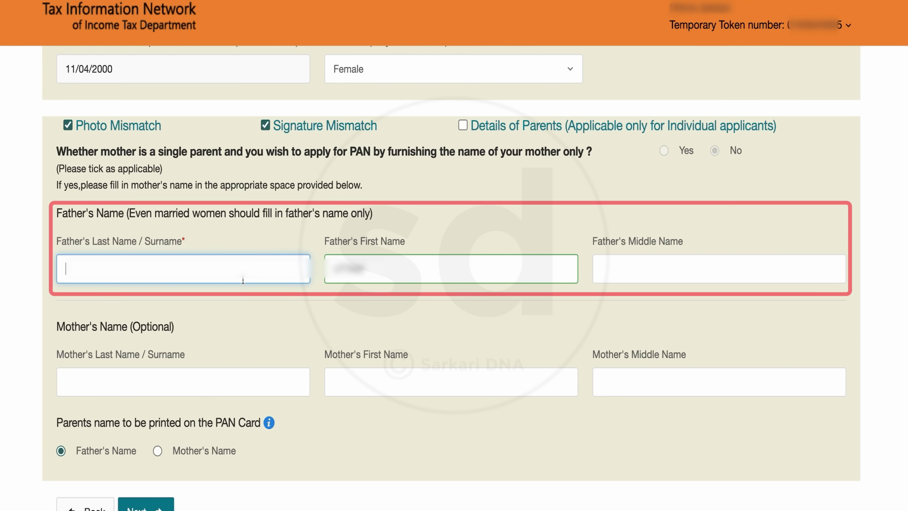
{"action": "type", "text": "S***"}
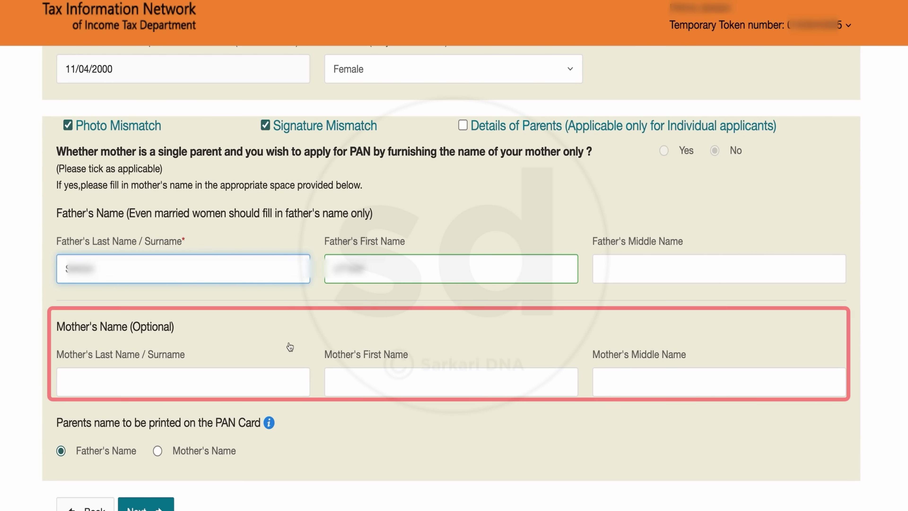
{"action": "scroll", "coordinate": [289, 347], "scroll_direction": "down", "scroll_amount": 4}
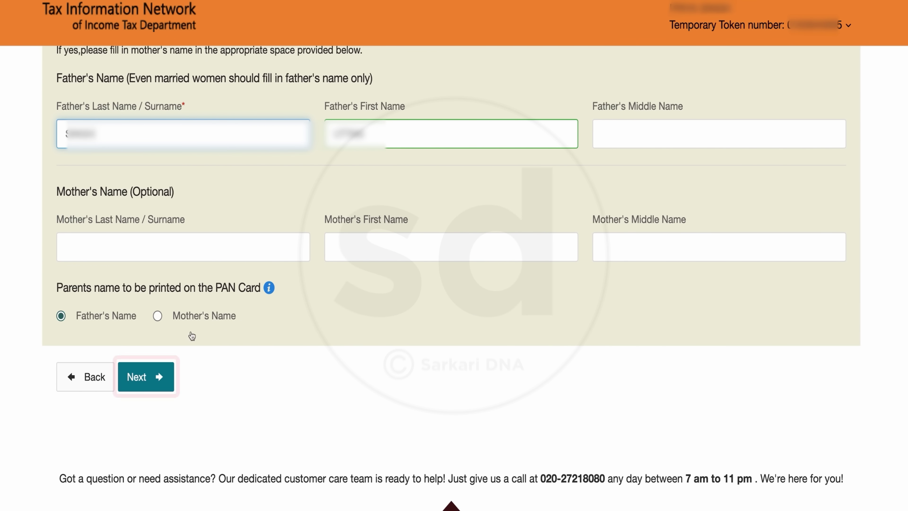
{"action": "left_click", "coordinate": [145, 377]}
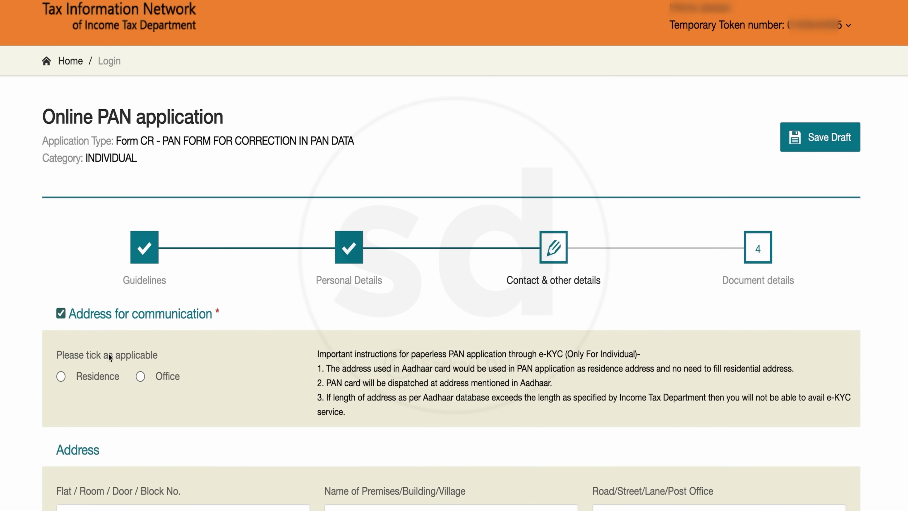
Fill in the residence flat number, building, road, area and pin code.
{"action": "scroll", "coordinate": [374, 414], "scroll_direction": "down", "scroll_amount": 5}
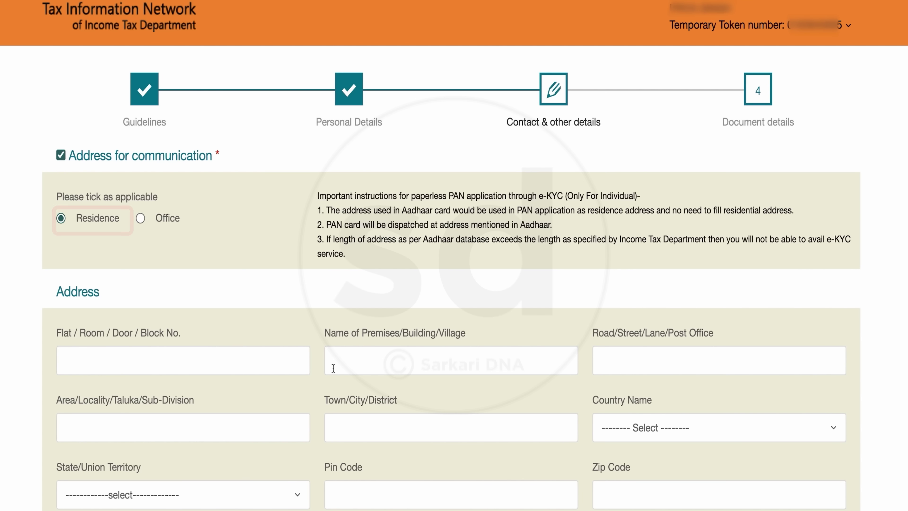
{"action": "scroll", "coordinate": [333, 368], "scroll_direction": "down", "scroll_amount": 2}
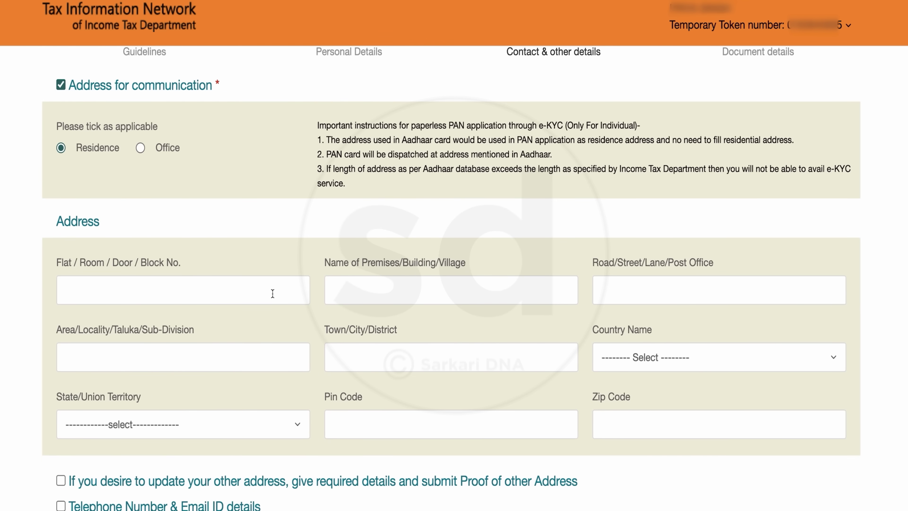
{"action": "left_click", "coordinate": [273, 294]}
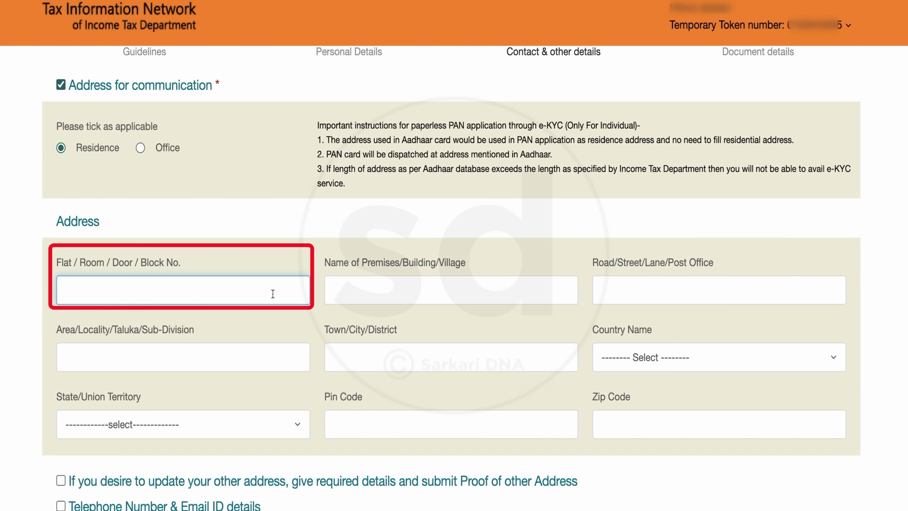
{"action": "type", "text": "0"}
{"action": "left_click", "coordinate": [412, 296]}
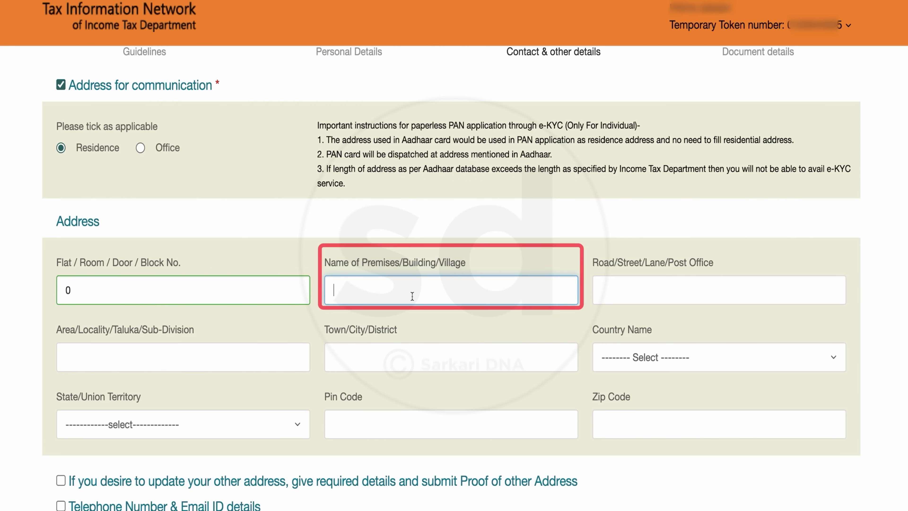
{"action": "type", "text": "abc"}
{"action": "left_click", "coordinate": [659, 289]}
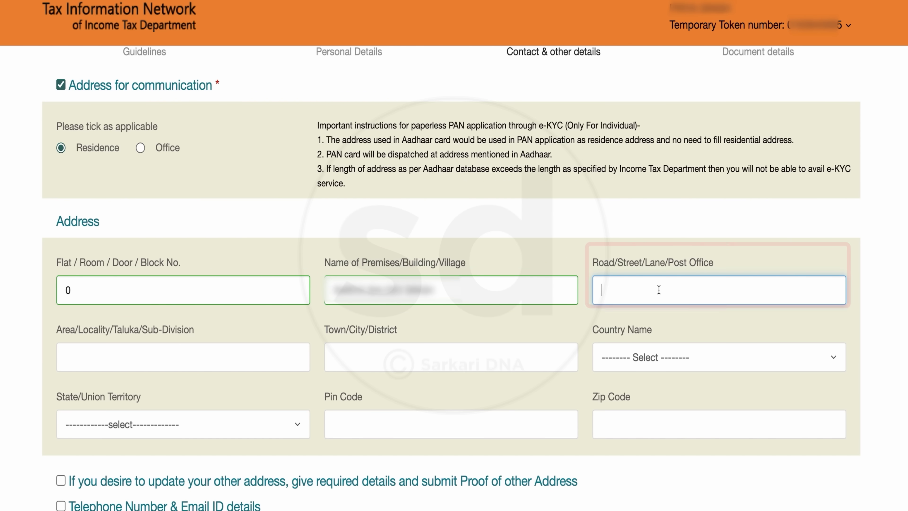
{"action": "type", "text": "ab"}
{"action": "left_click", "coordinate": [183, 357]}
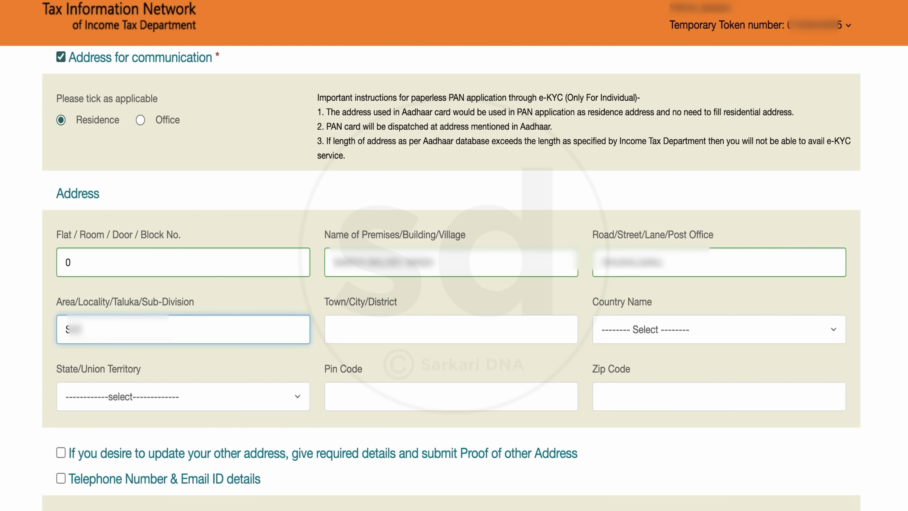
{"action": "type", "text": "abc"}
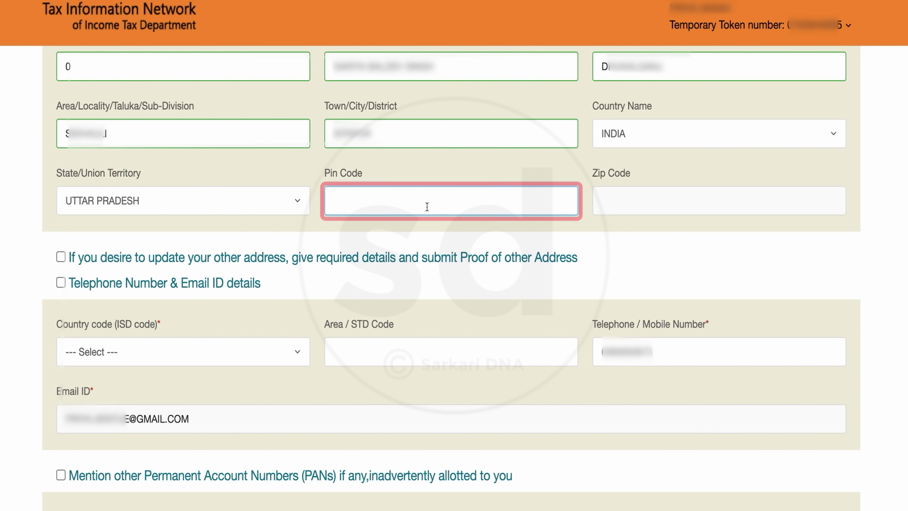
{"action": "left_click", "coordinate": [403, 202]}
{"action": "type", "text": "201301"}
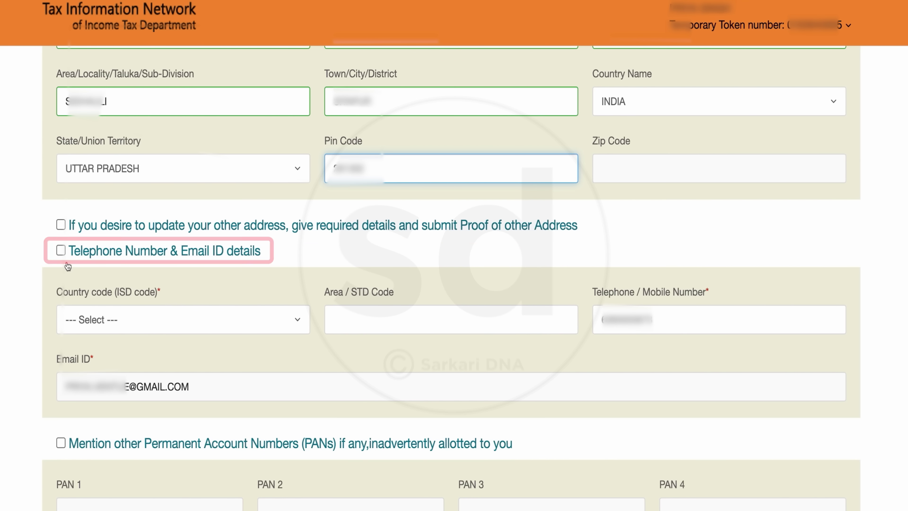
Add telephone and email details with country code INDIA (91), then continue to Document details.
{"action": "left_click", "coordinate": [61, 250]}
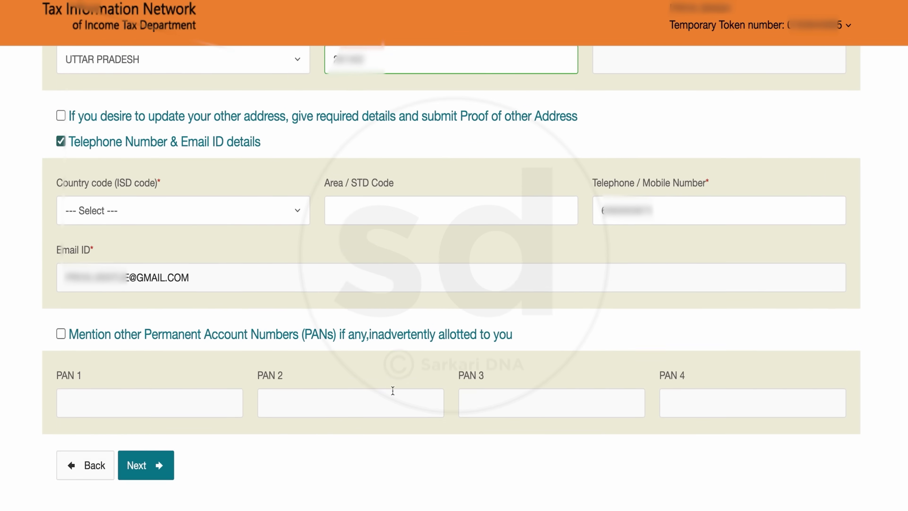
{"action": "scroll", "coordinate": [393, 391], "scroll_direction": "down", "scroll_amount": 3}
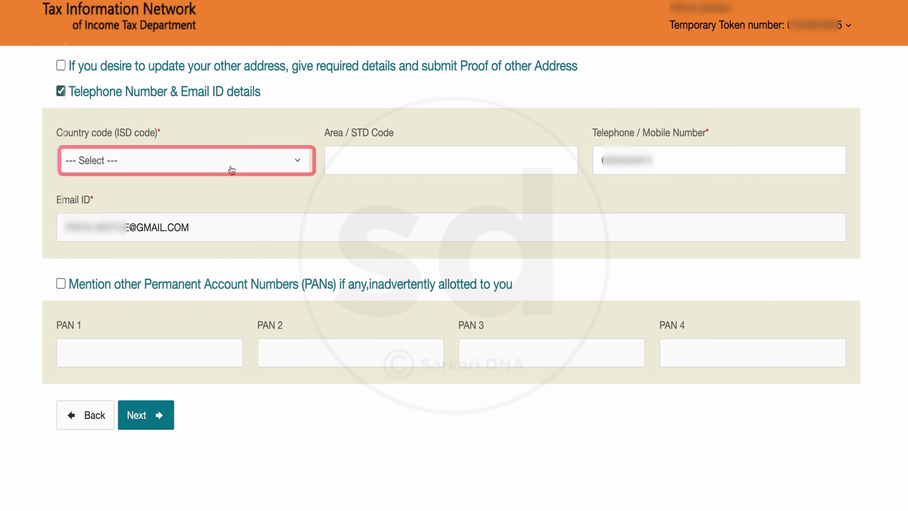
{"action": "left_click", "coordinate": [232, 170]}
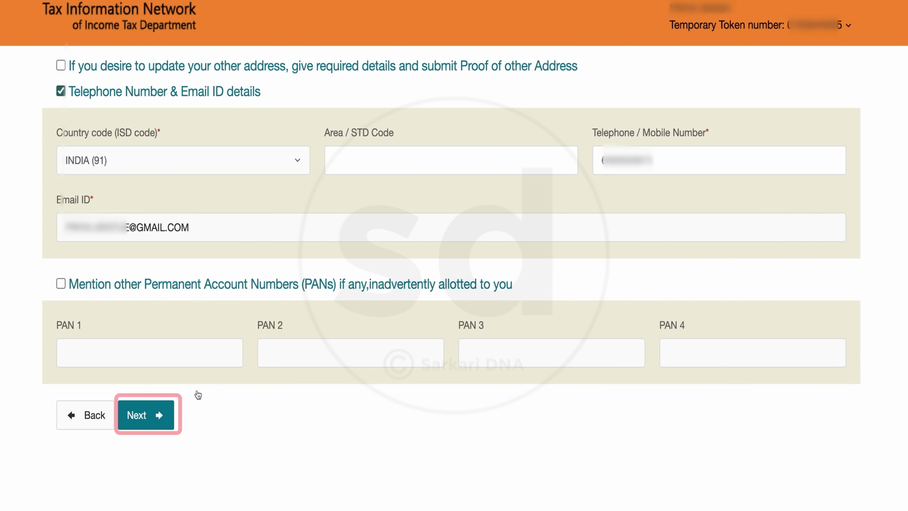
{"action": "left_click", "coordinate": [144, 416]}
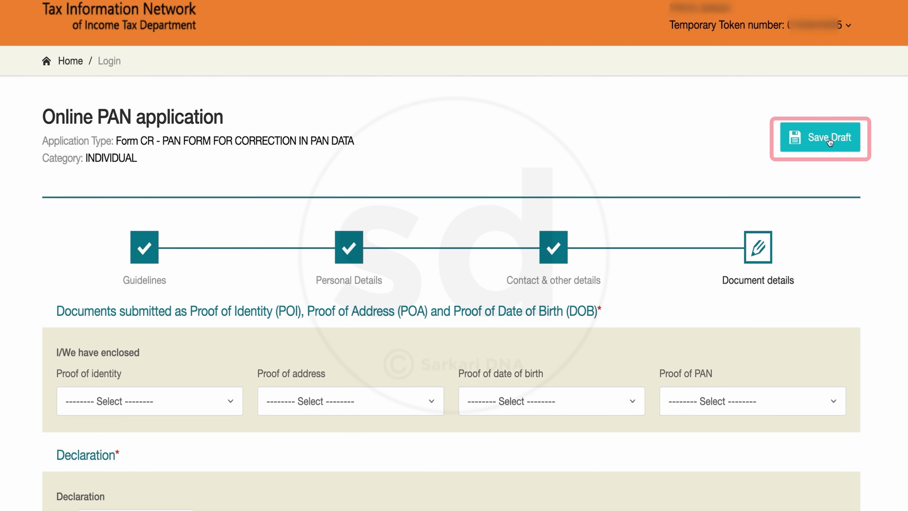
Save a draft, then choose 'AADHAAR Card issued by UIDAI' as the proof of identity.
{"action": "left_click", "coordinate": [811, 134]}
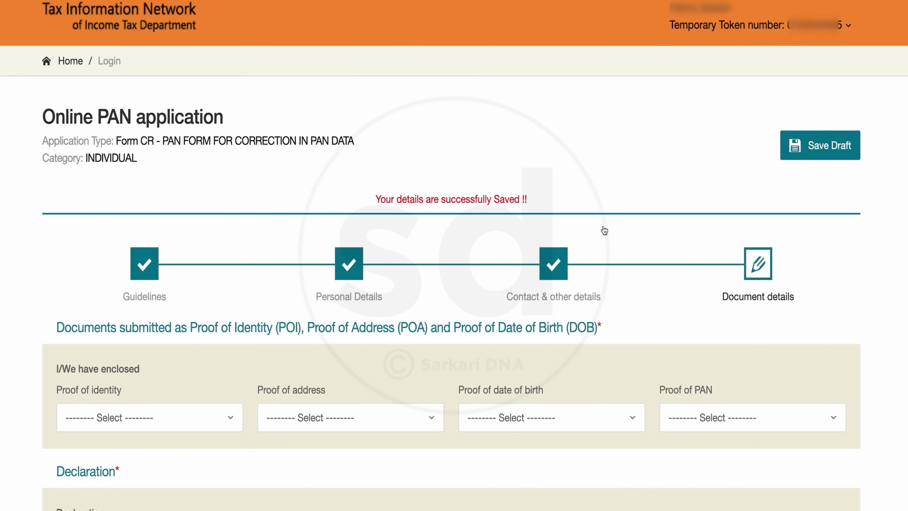
{"action": "scroll", "coordinate": [464, 309], "scroll_direction": "down", "scroll_amount": 5}
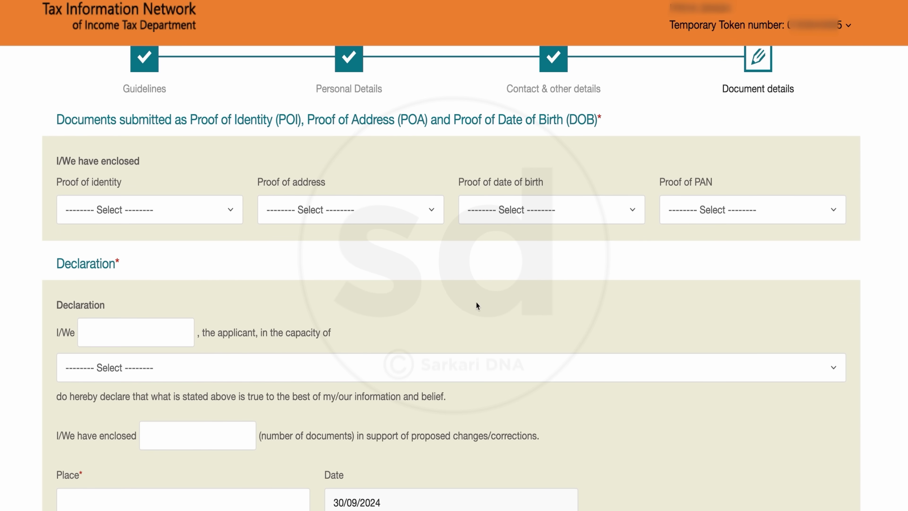
{"action": "left_click", "coordinate": [231, 214]}
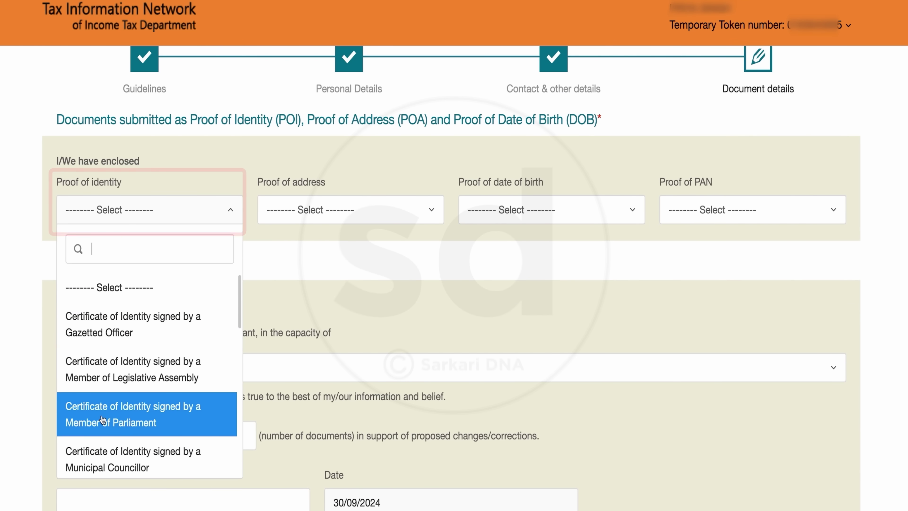
{"action": "scroll", "coordinate": [150, 428], "scroll_direction": "down", "scroll_amount": 3}
{"action": "scroll", "coordinate": [121, 429], "scroll_direction": "down", "scroll_amount": 6}
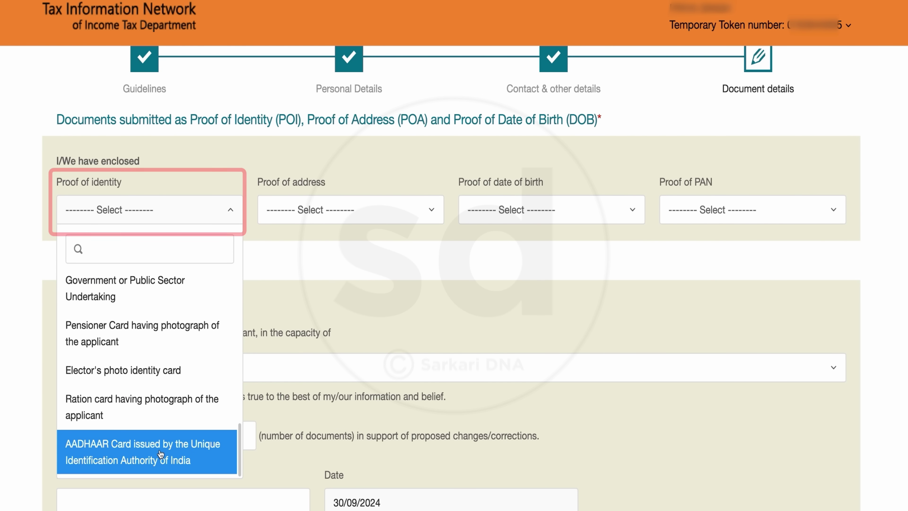
{"action": "scroll", "coordinate": [103, 419], "scroll_direction": "up", "scroll_amount": 9}
{"action": "scroll", "coordinate": [121, 429], "scroll_direction": "down", "scroll_amount": 3}
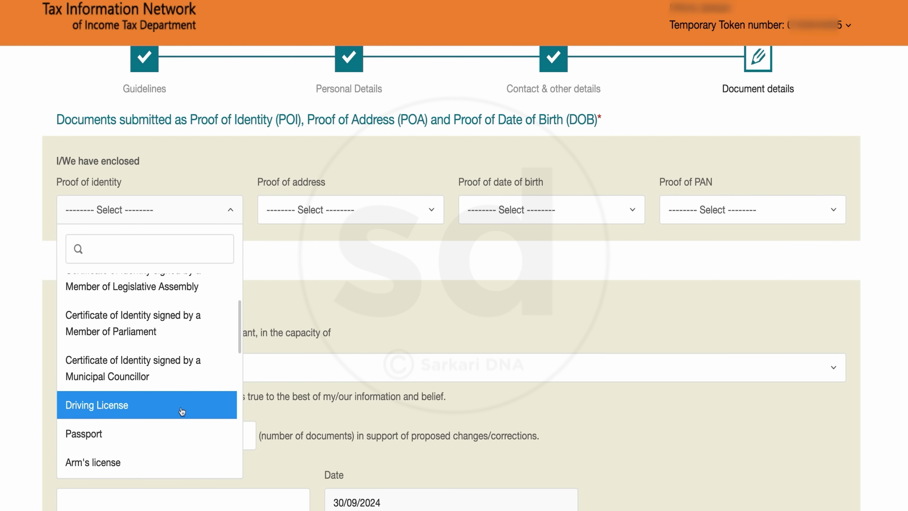
{"action": "scroll", "coordinate": [121, 429], "scroll_direction": "down", "scroll_amount": 10}
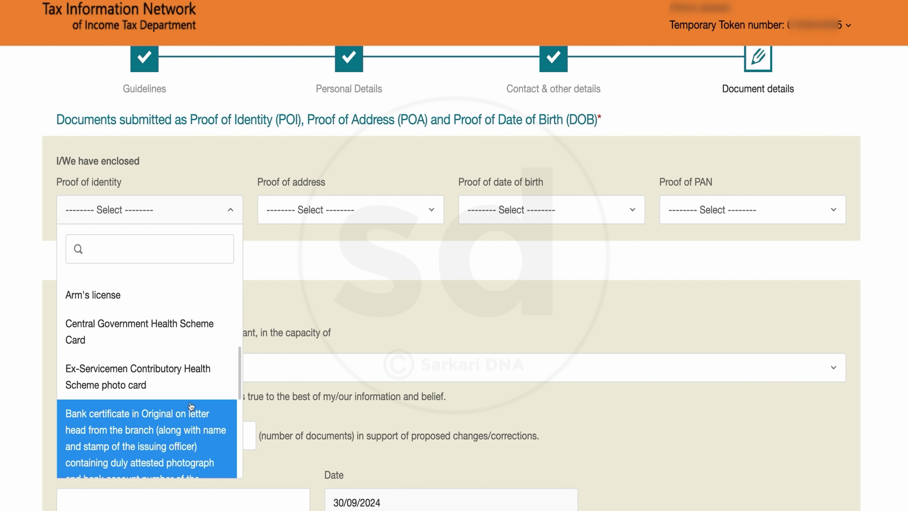
{"action": "scroll", "coordinate": [178, 429], "scroll_direction": "down", "scroll_amount": 2}
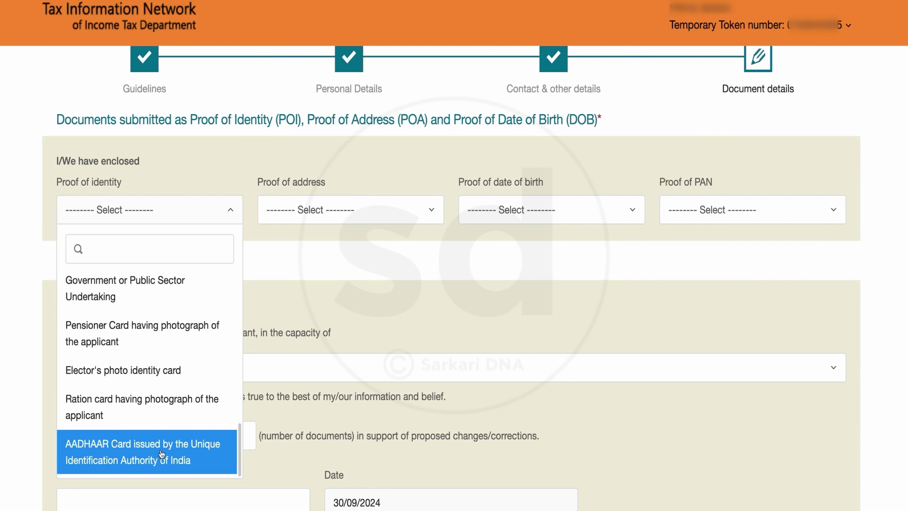
{"action": "left_click", "coordinate": [167, 449]}
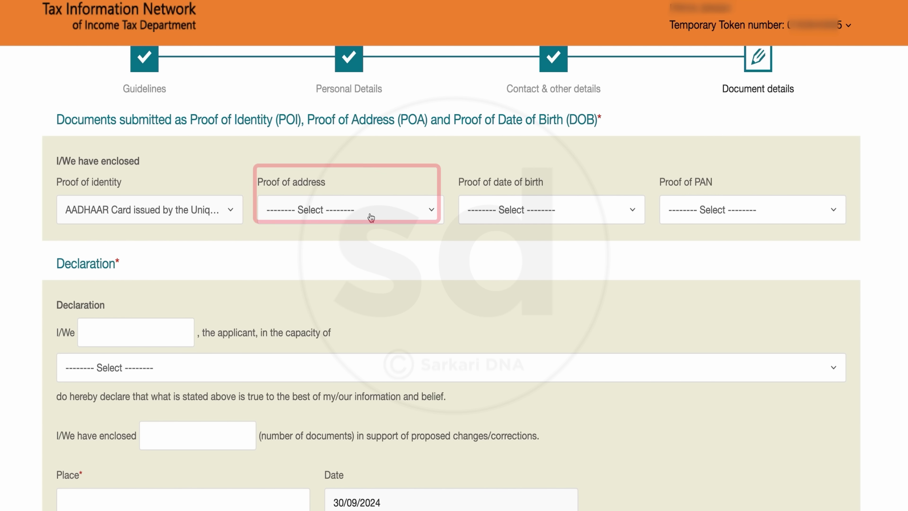
Set the Proof of address dropdown to AADHAAR Card.
{"action": "left_click", "coordinate": [371, 216]}
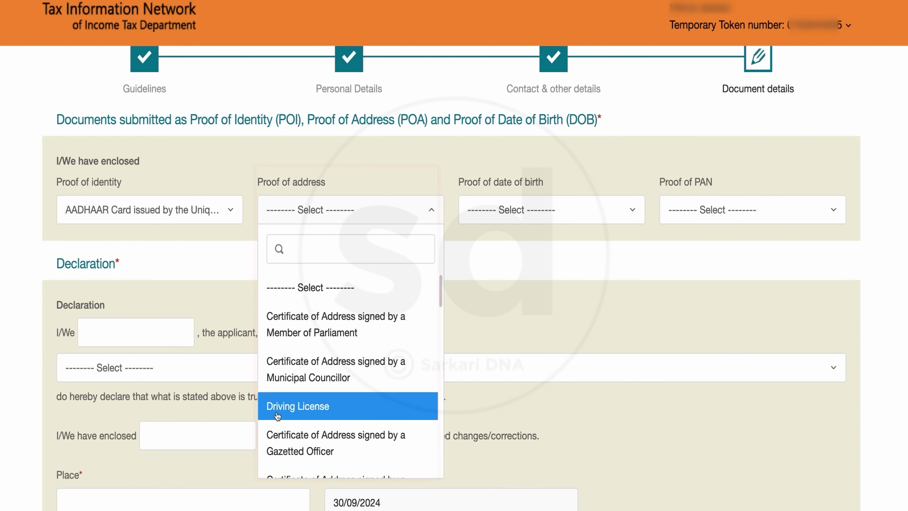
{"action": "scroll", "coordinate": [308, 401], "scroll_direction": "down", "scroll_amount": 8}
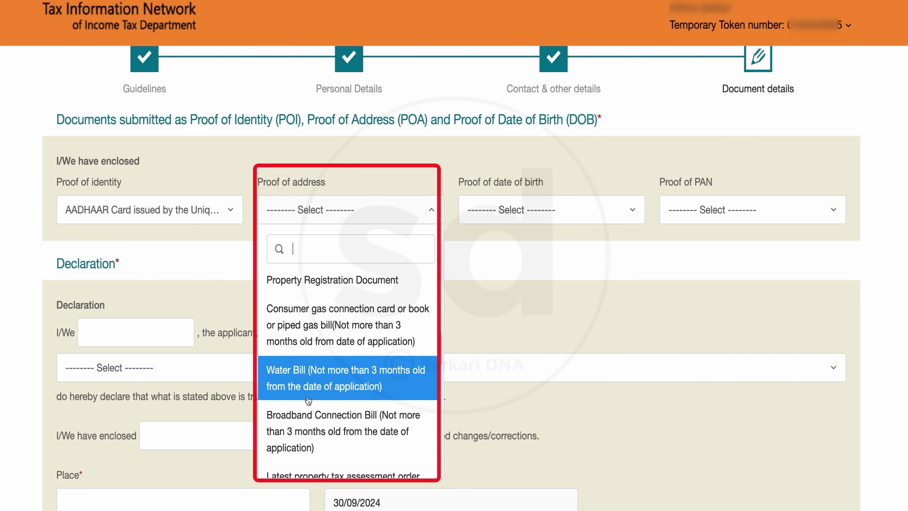
{"action": "scroll", "coordinate": [308, 401], "scroll_direction": "down", "scroll_amount": 10}
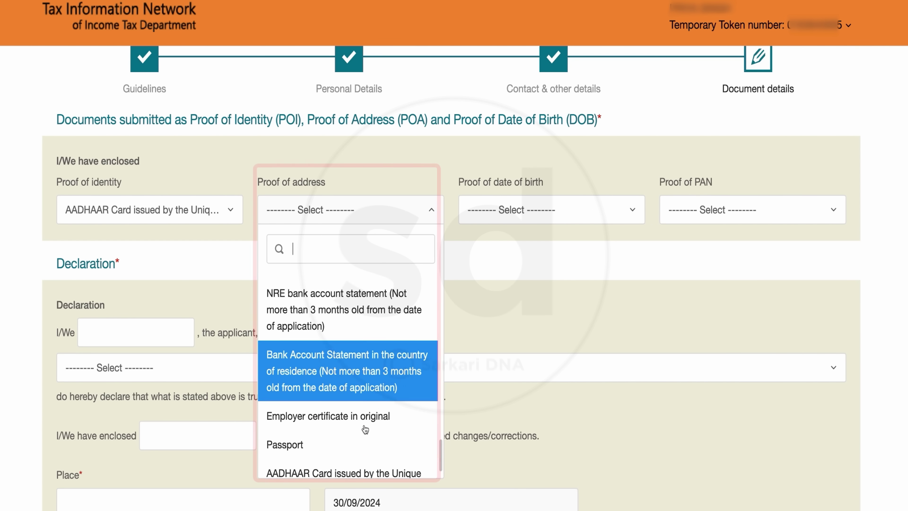
{"action": "scroll", "coordinate": [365, 429], "scroll_direction": "down", "scroll_amount": 1}
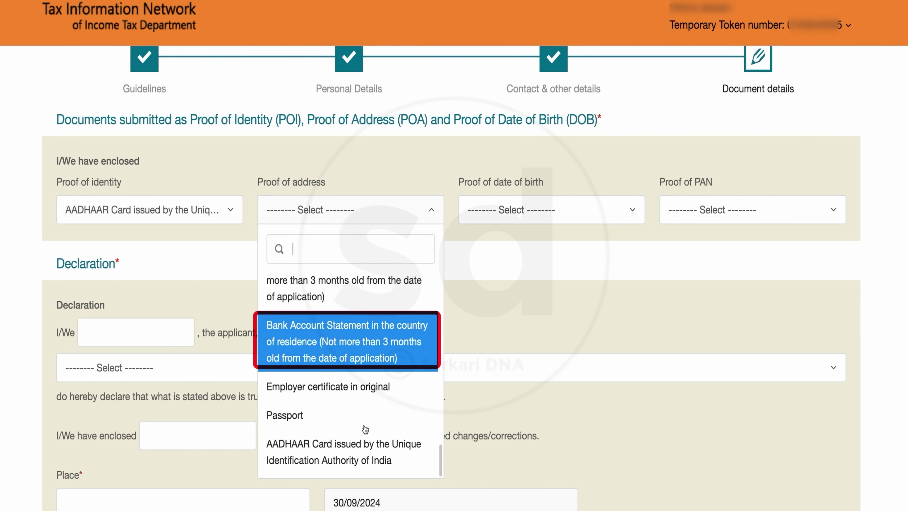
{"action": "scroll", "coordinate": [365, 429], "scroll_direction": "up", "scroll_amount": 10}
{"action": "scroll", "coordinate": [365, 428], "scroll_direction": "down", "scroll_amount": 4}
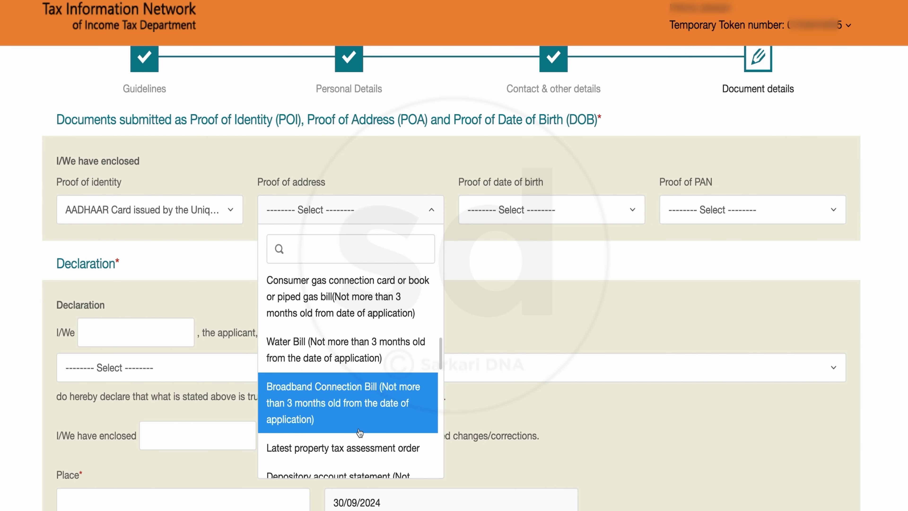
{"action": "scroll", "coordinate": [359, 430], "scroll_direction": "down", "scroll_amount": 10}
{"action": "scroll", "coordinate": [361, 431], "scroll_direction": "up", "scroll_amount": 10}
{"action": "scroll", "coordinate": [361, 427], "scroll_direction": "down", "scroll_amount": 4}
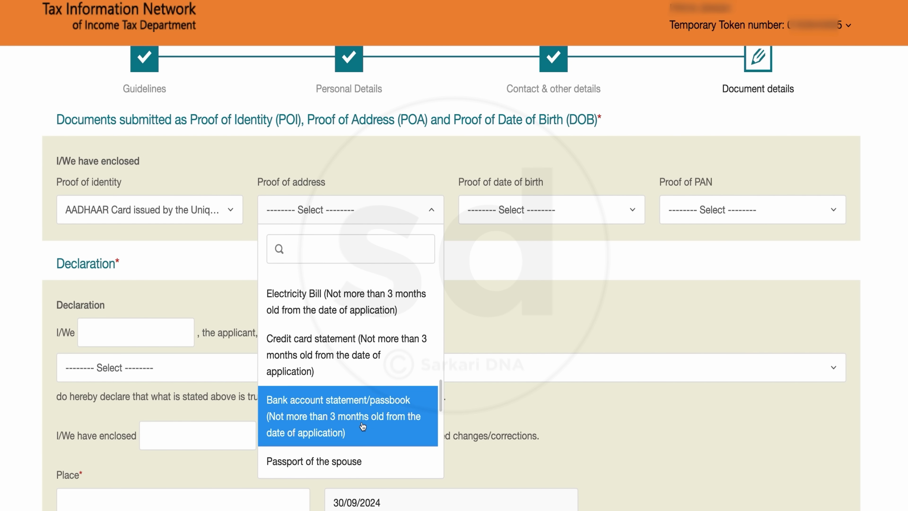
{"action": "scroll", "coordinate": [362, 426], "scroll_direction": "down", "scroll_amount": 8}
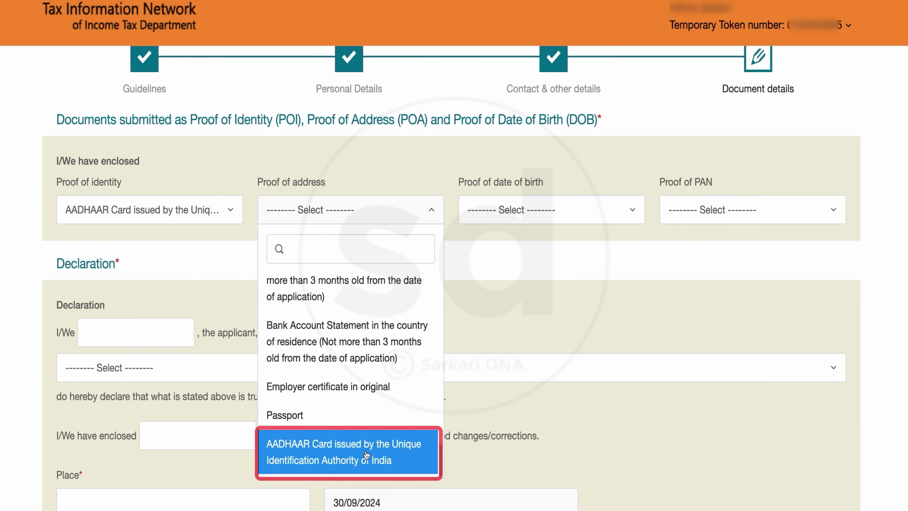
{"action": "left_click", "coordinate": [366, 455]}
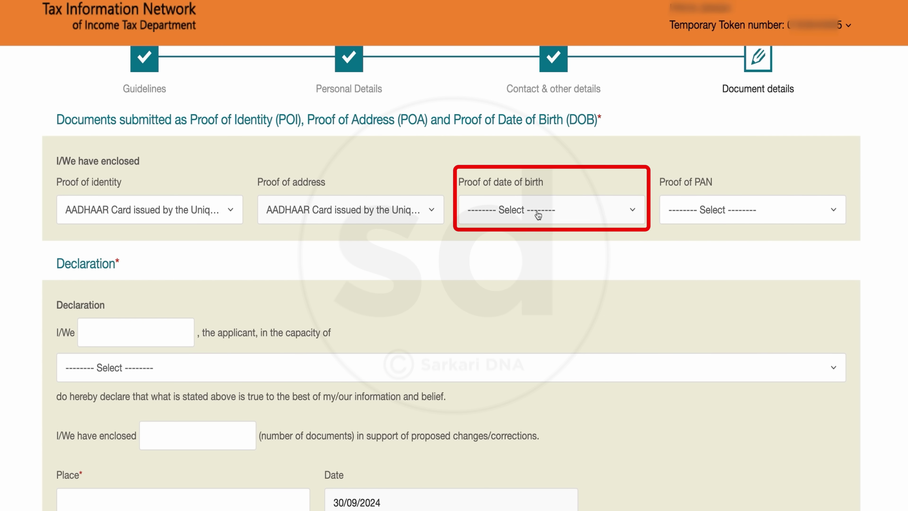
Set the Proof of date of birth dropdown to AADHAAR Card.
{"action": "left_click", "coordinate": [575, 211]}
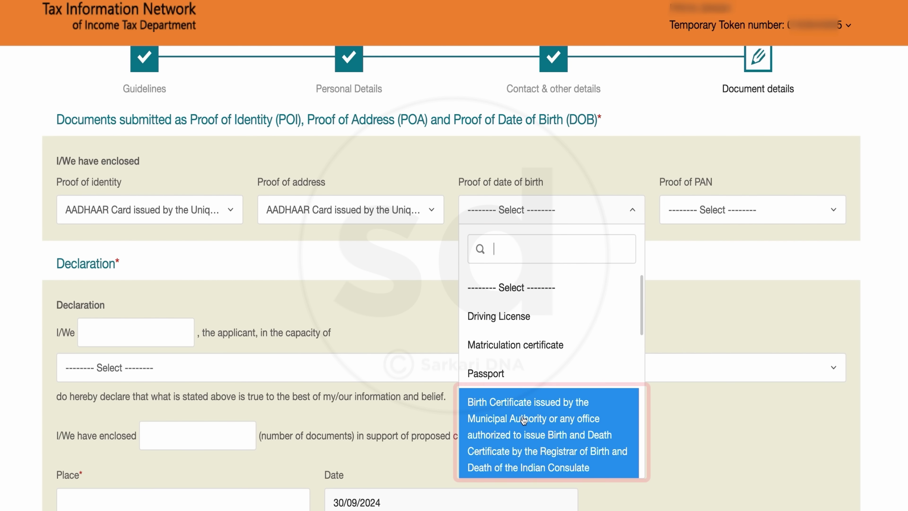
{"action": "scroll", "coordinate": [524, 420], "scroll_direction": "down", "scroll_amount": 4}
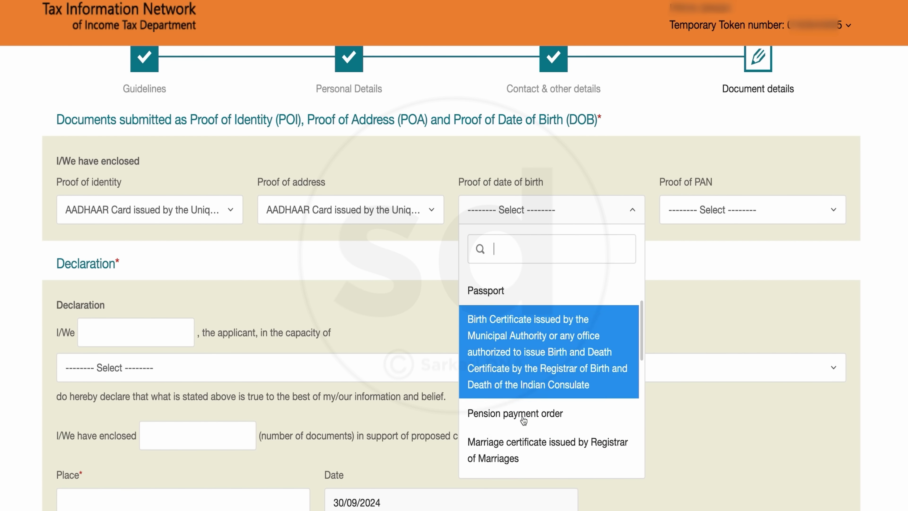
{"action": "scroll", "coordinate": [482, 414], "scroll_direction": "down", "scroll_amount": 5}
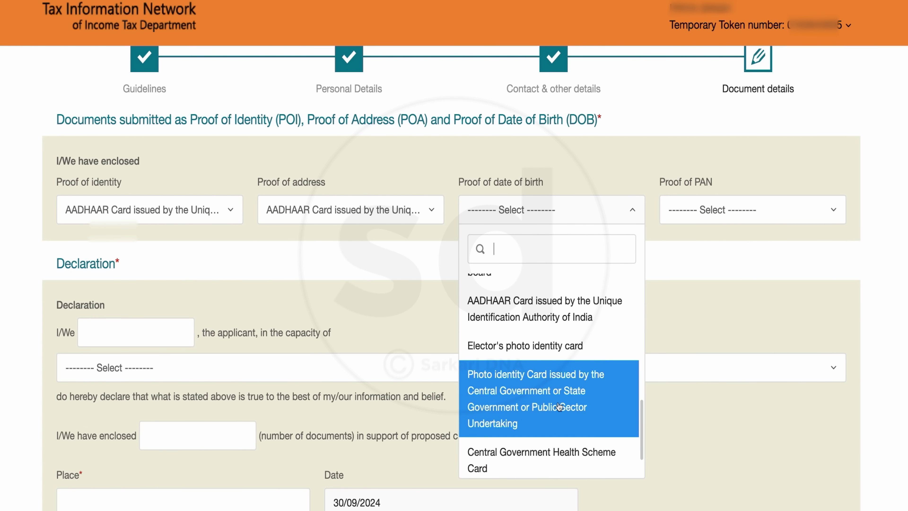
{"action": "left_click", "coordinate": [555, 319]}
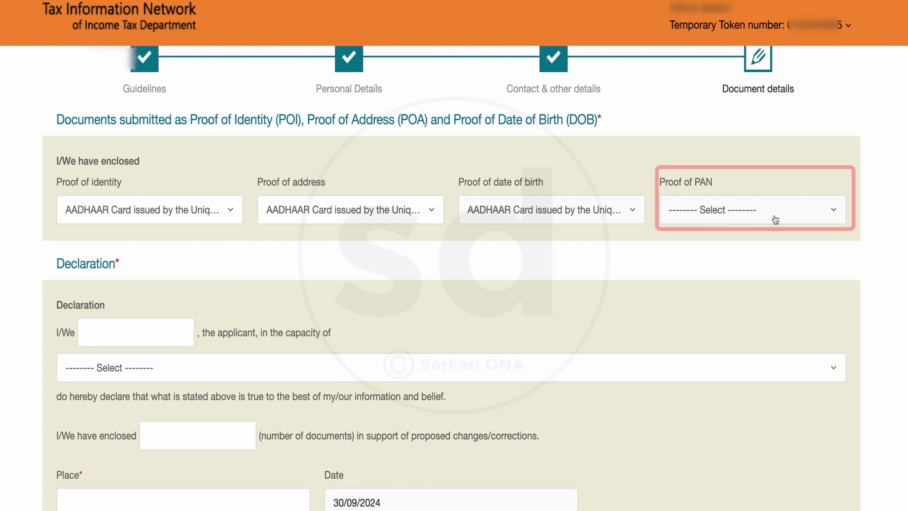
Set Proof of PAN to No Document and declare in the capacity Himself/Herself.
{"action": "left_click", "coordinate": [775, 219]}
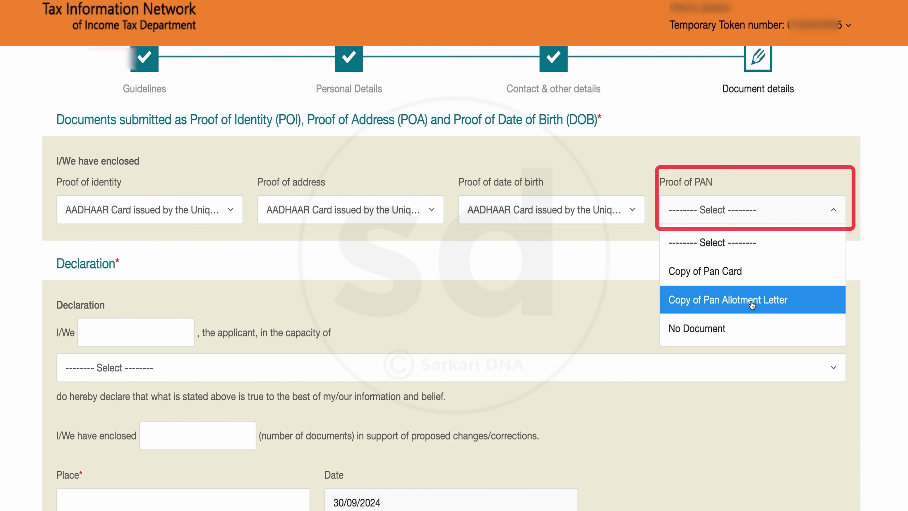
{"action": "left_click", "coordinate": [714, 332]}
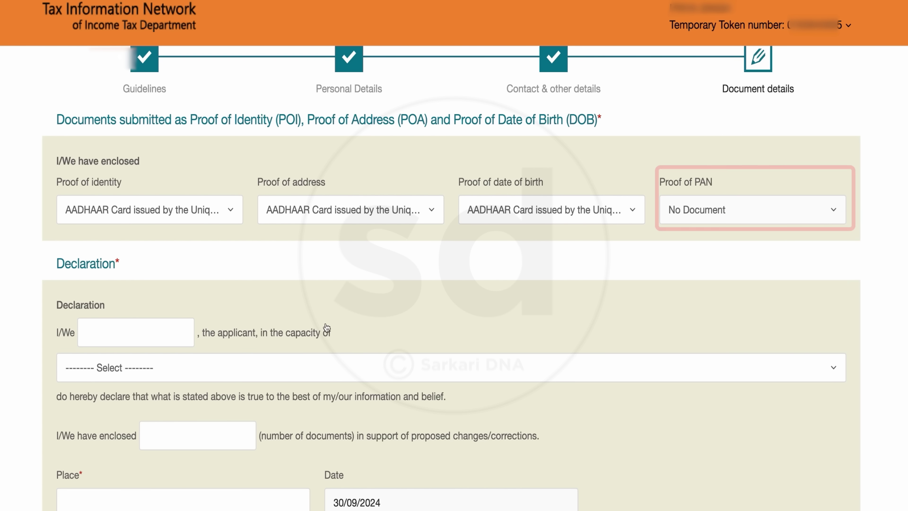
{"action": "scroll", "coordinate": [326, 328], "scroll_direction": "down", "scroll_amount": 3}
{"action": "left_click", "coordinate": [182, 236]}
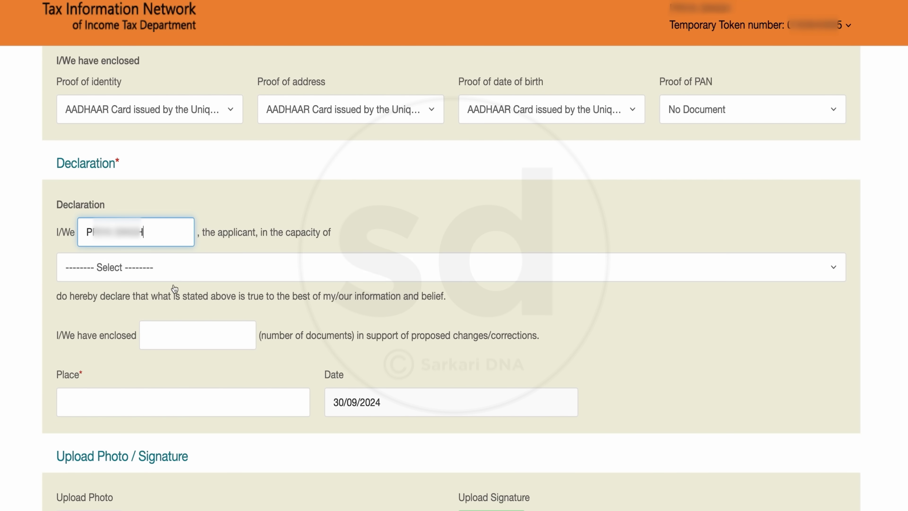
{"action": "left_click", "coordinate": [248, 276]}
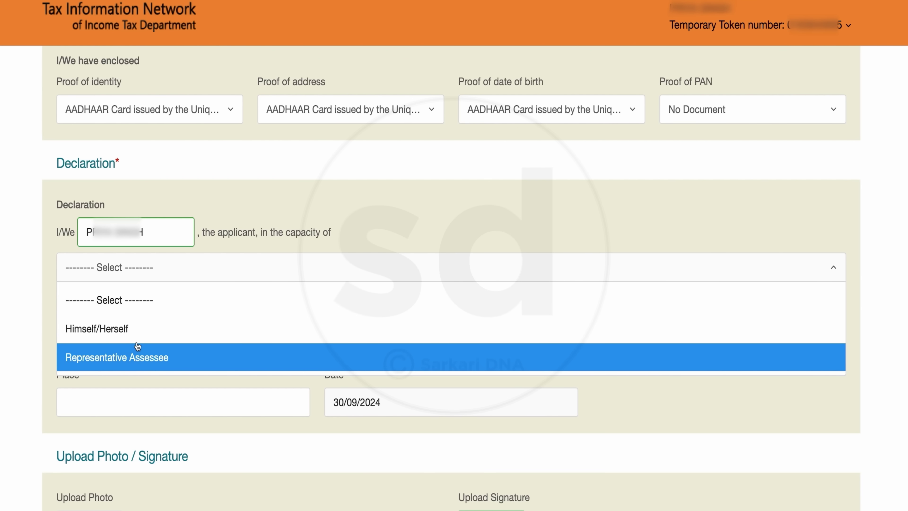
{"action": "left_click", "coordinate": [140, 331]}
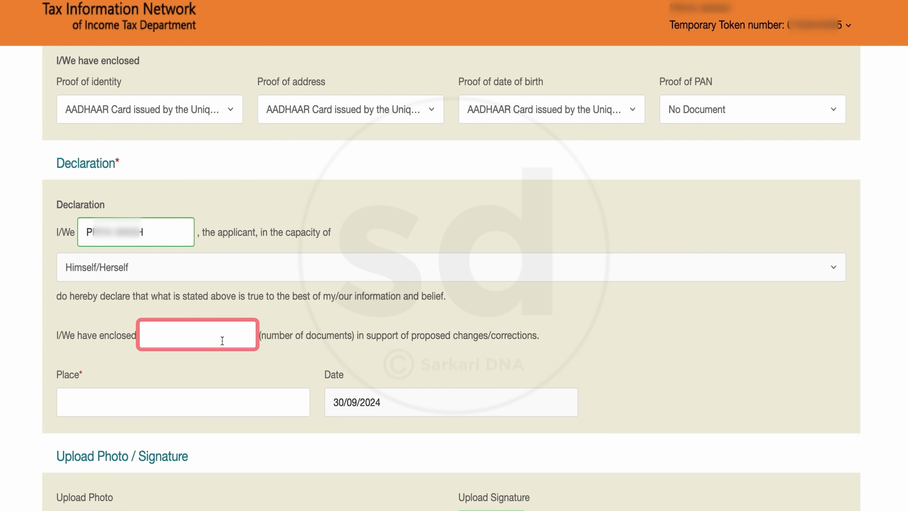
Enter SITAPUR as the Place and pick the photo file for upload.
{"action": "scroll", "coordinate": [318, 355], "scroll_direction": "down", "scroll_amount": 5}
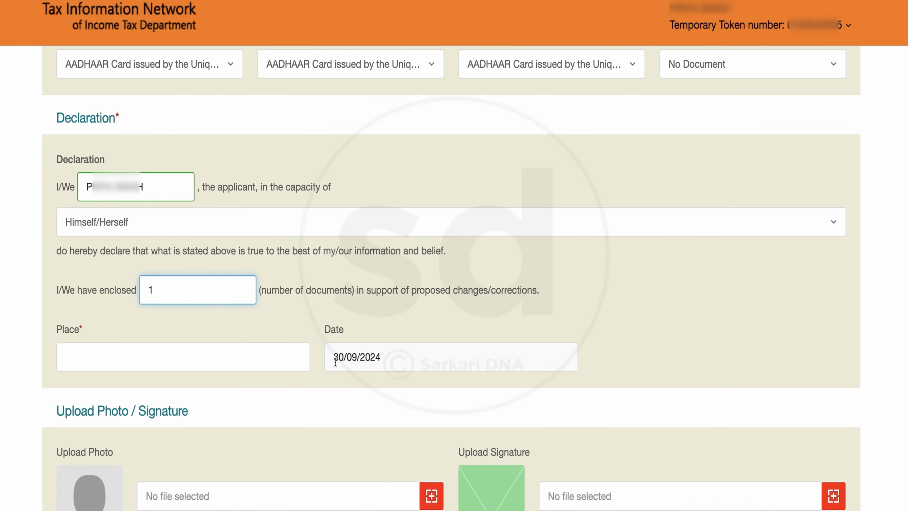
{"action": "left_click", "coordinate": [233, 256]}
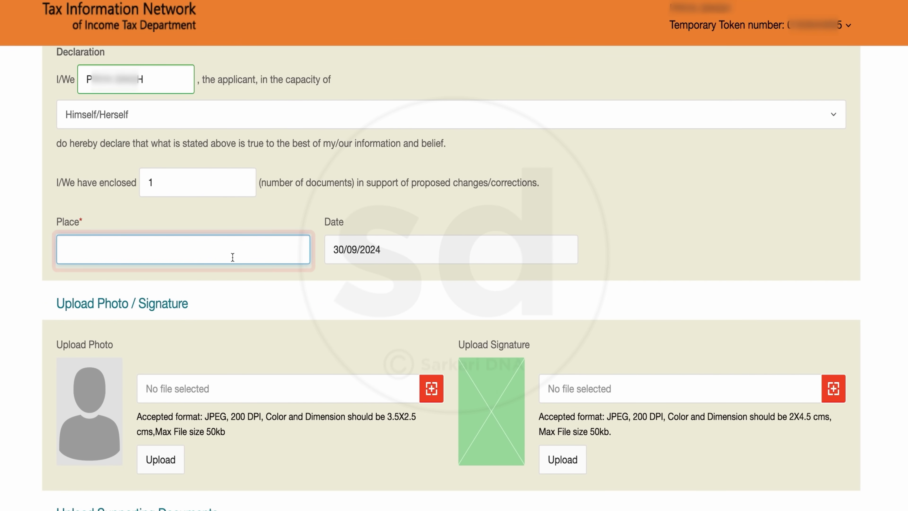
{"action": "type", "text": "SlTAPUR"}
{"action": "scroll", "coordinate": [300, 278], "scroll_direction": "down", "scroll_amount": 5}
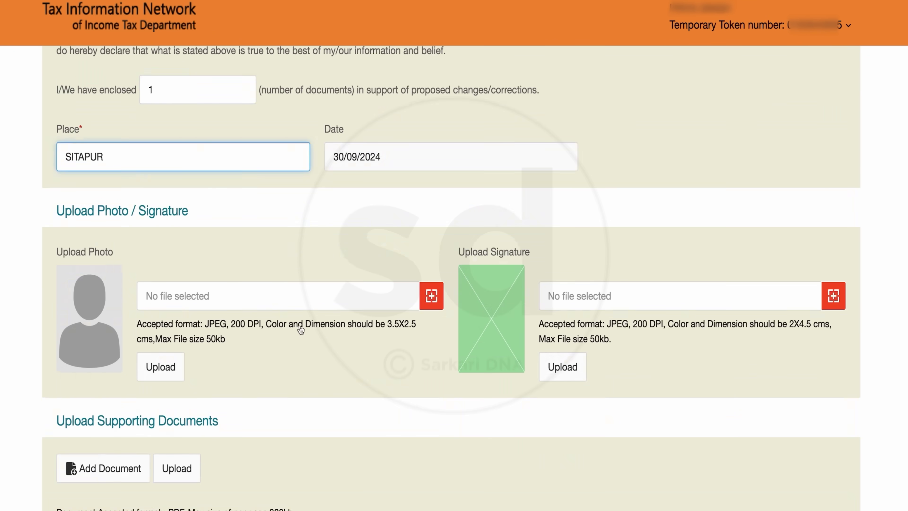
{"action": "left_click", "coordinate": [206, 245]}
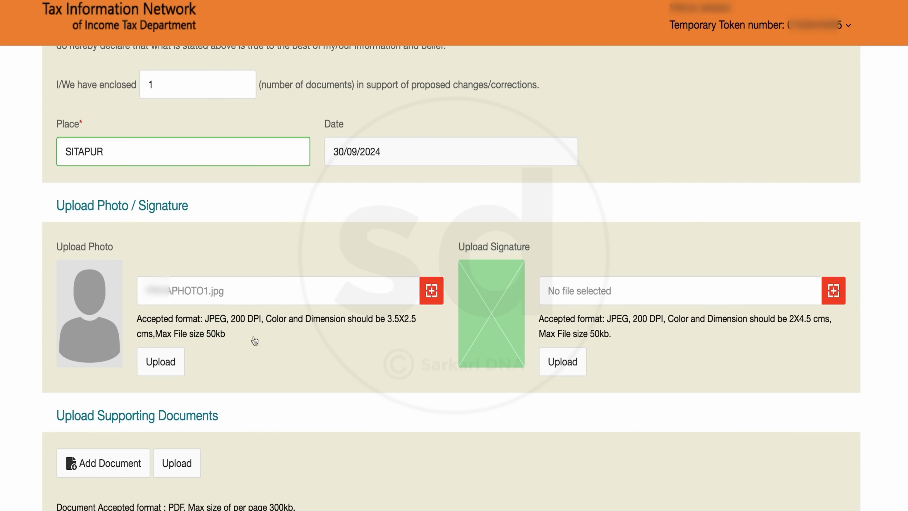
Search Google for 'sarkari dna'.
{"action": "scroll", "coordinate": [255, 341], "scroll_direction": "down", "scroll_amount": 2}
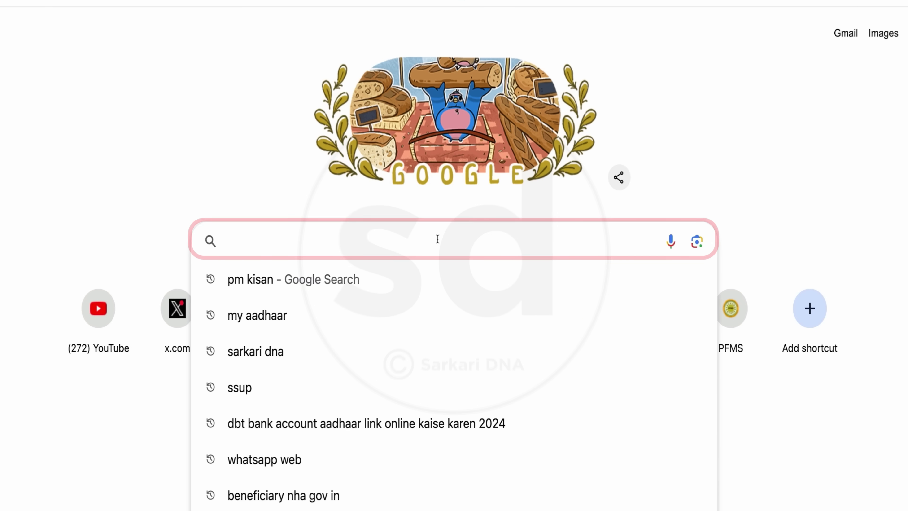
{"action": "type", "text": "sar"}
{"action": "key", "text": "Return"}
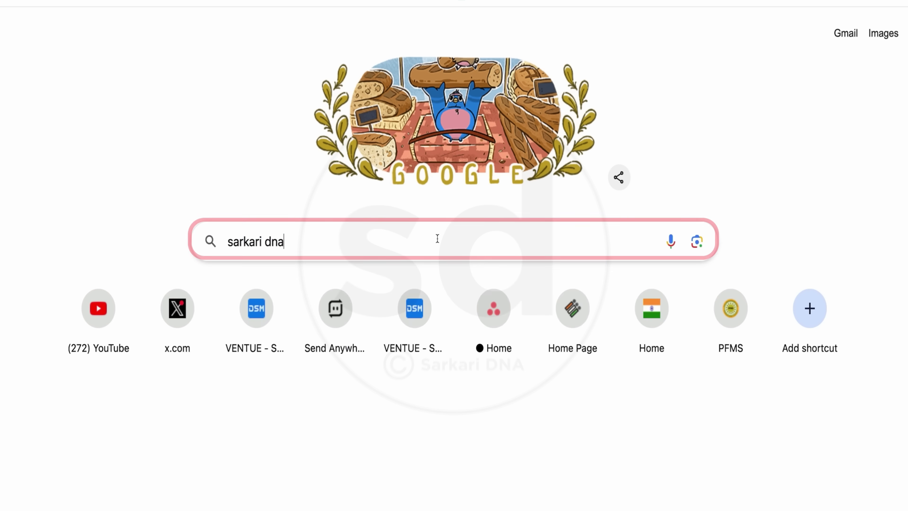
{"action": "scroll", "coordinate": [143, 280], "scroll_direction": "down", "scroll_amount": 8}
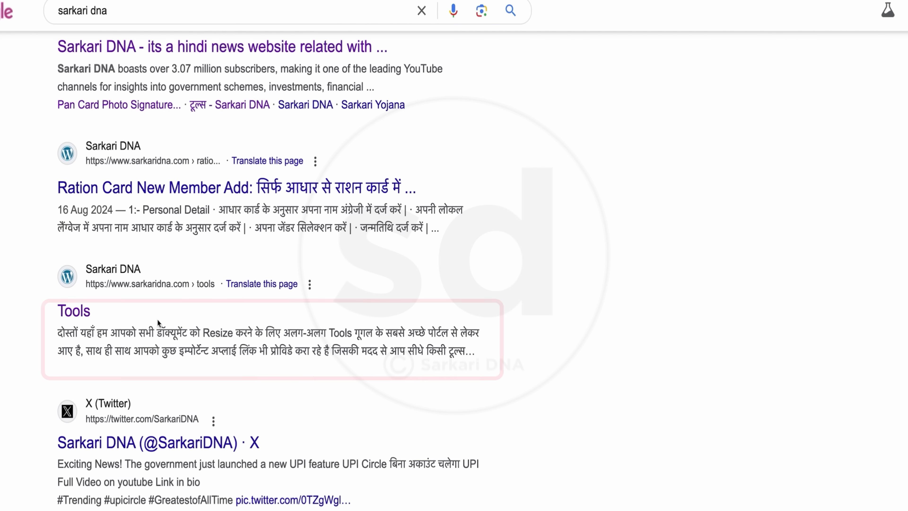
Follow Sarkari DNA Tools' Photo Resize link to ReduceImages and browse for an image.
{"action": "left_click", "coordinate": [70, 314]}
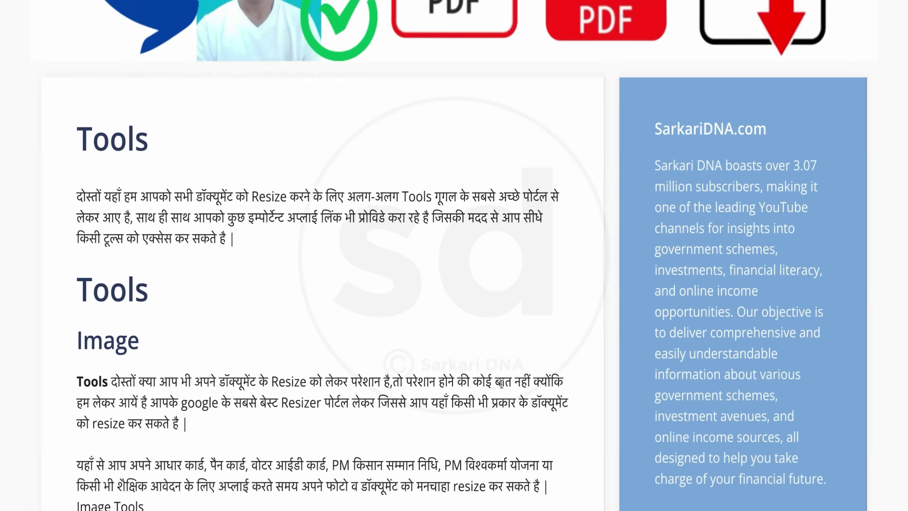
{"action": "scroll", "coordinate": [262, 362], "scroll_direction": "down", "scroll_amount": 8}
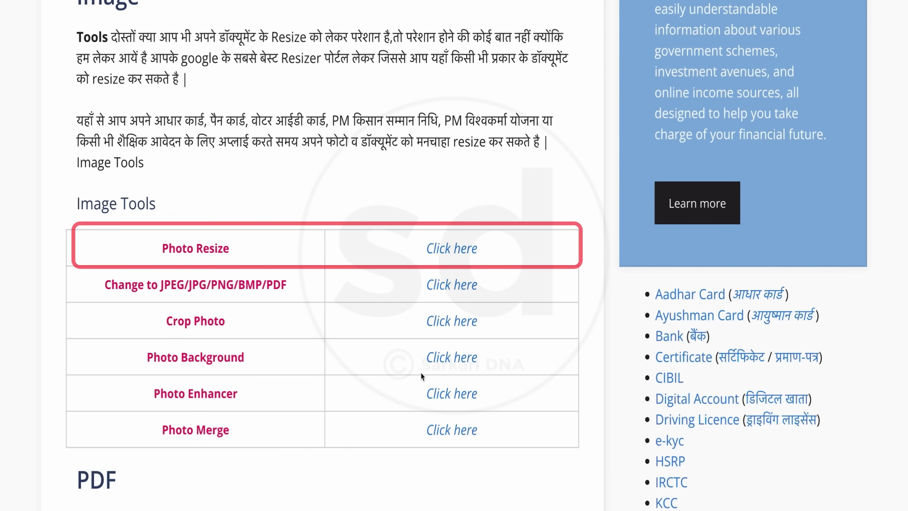
{"action": "left_click", "coordinate": [462, 248]}
{"action": "left_click", "coordinate": [473, 400]}
Resize photo2.jpg to 70 percent as JPG (100.54 KB) and save it to Downloads.
{"action": "left_click", "coordinate": [613, 355]}
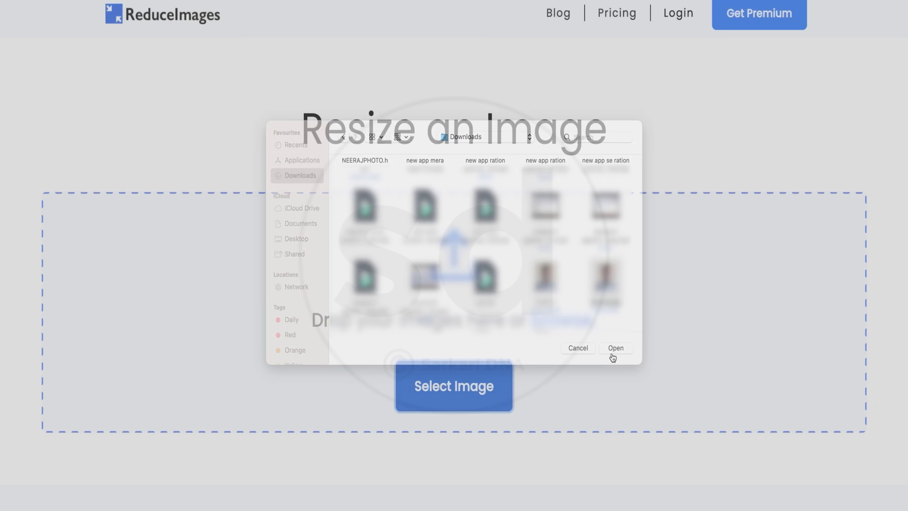
{"action": "scroll", "coordinate": [369, 226], "scroll_direction": "down", "scroll_amount": 10}
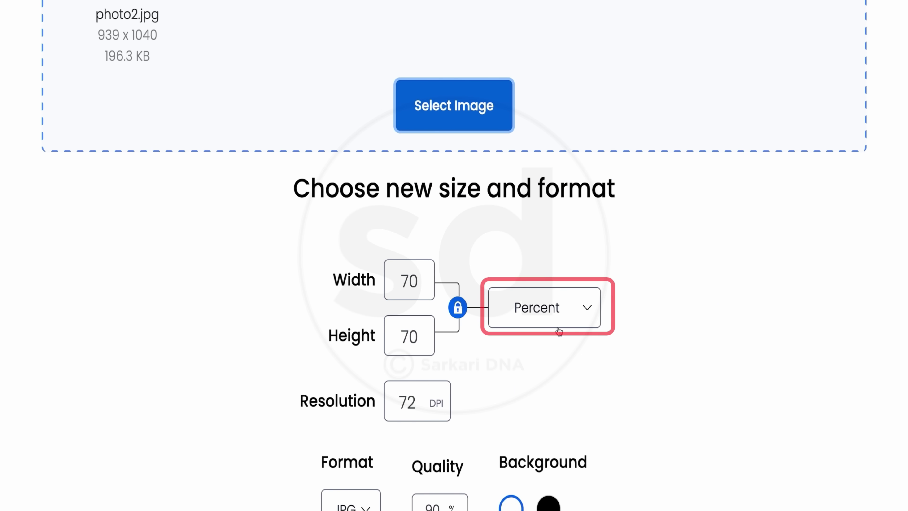
{"action": "scroll", "coordinate": [425, 255], "scroll_direction": "down", "scroll_amount": 6}
{"action": "scroll", "coordinate": [425, 252], "scroll_direction": "down", "scroll_amount": 1}
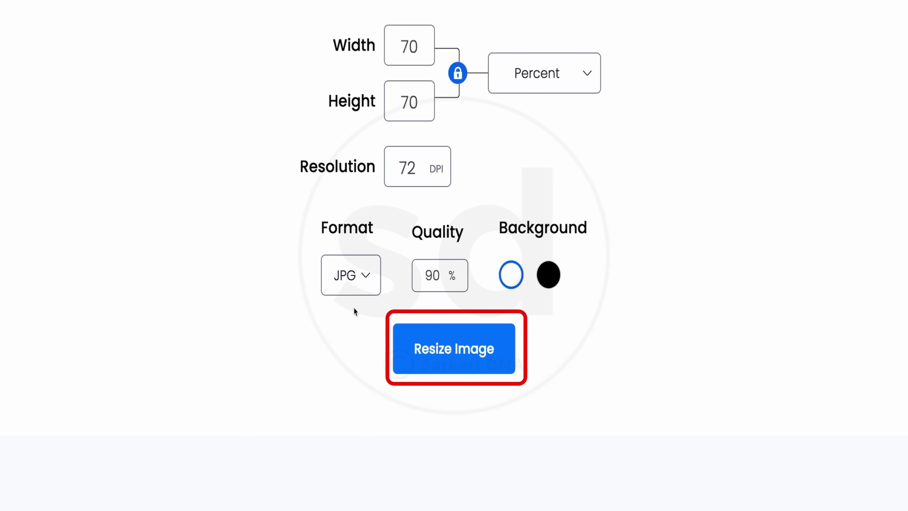
{"action": "left_click", "coordinate": [448, 351]}
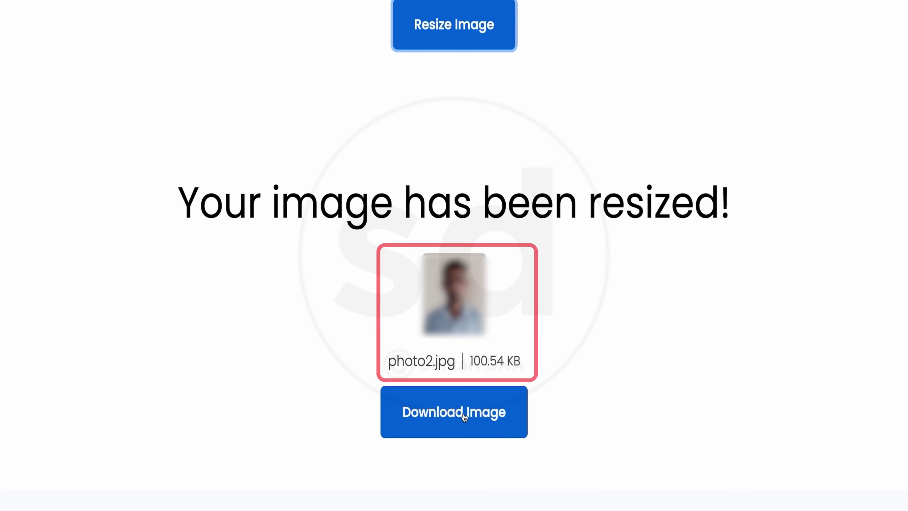
{"action": "left_click", "coordinate": [459, 415]}
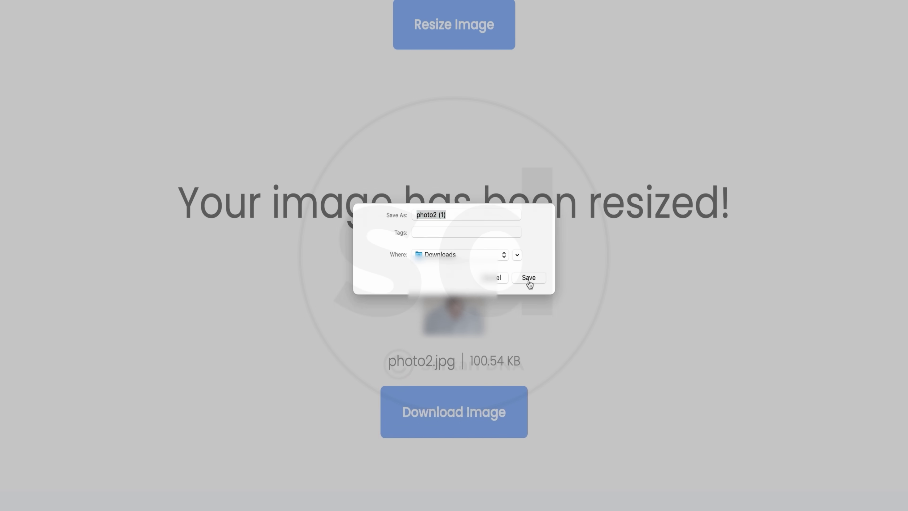
{"action": "left_click", "coordinate": [529, 279]}
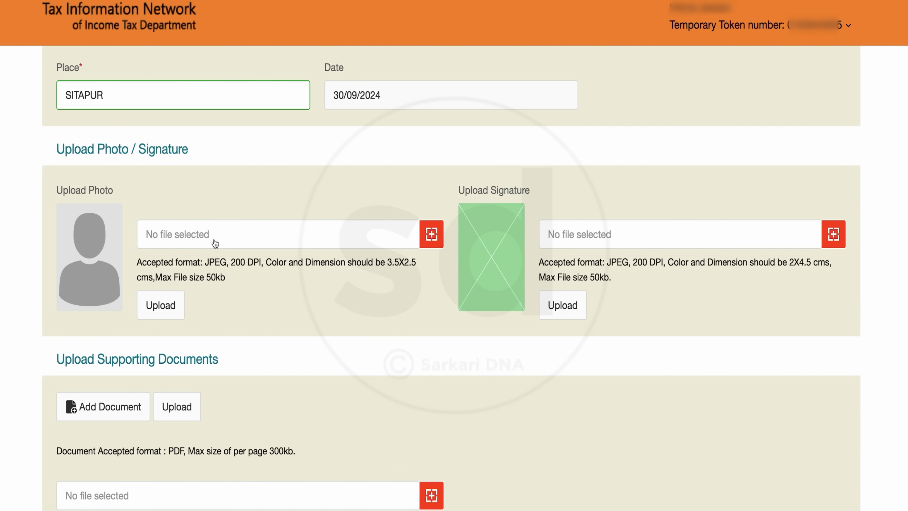
Choose and upload the applicant's photo.
{"action": "left_click", "coordinate": [215, 236]}
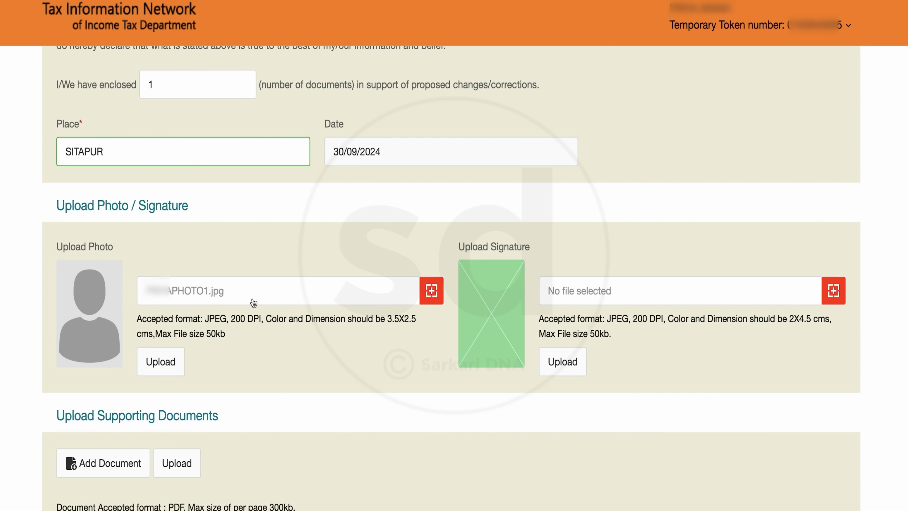
{"action": "scroll", "coordinate": [170, 320], "scroll_direction": "down", "scroll_amount": 2}
{"action": "left_click", "coordinate": [170, 321]}
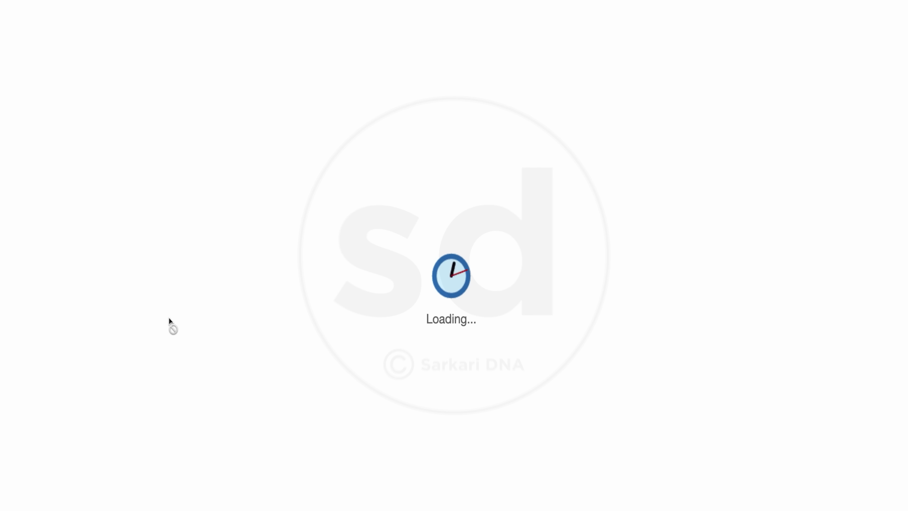
Choose and upload the signature JPG image.
{"action": "scroll", "coordinate": [241, 290], "scroll_direction": "down", "scroll_amount": 6}
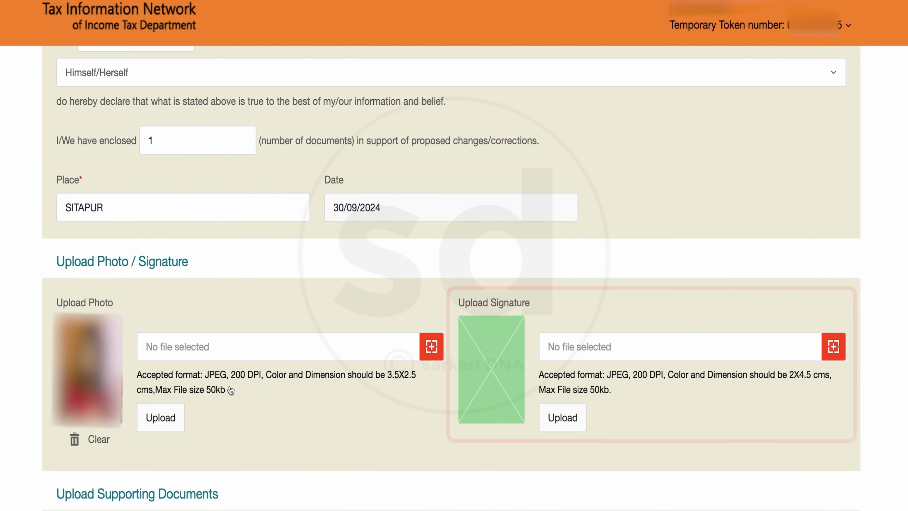
{"action": "scroll", "coordinate": [230, 390], "scroll_direction": "down", "scroll_amount": 2}
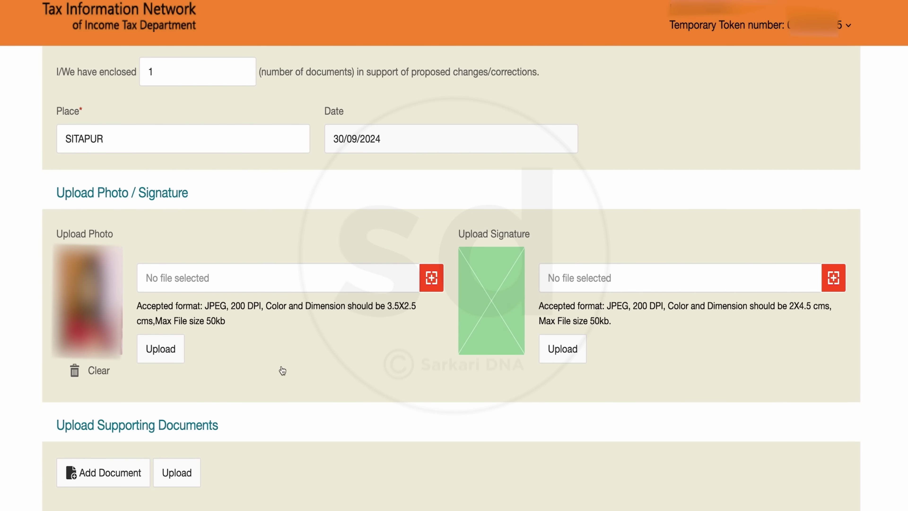
{"action": "left_click", "coordinate": [608, 282]}
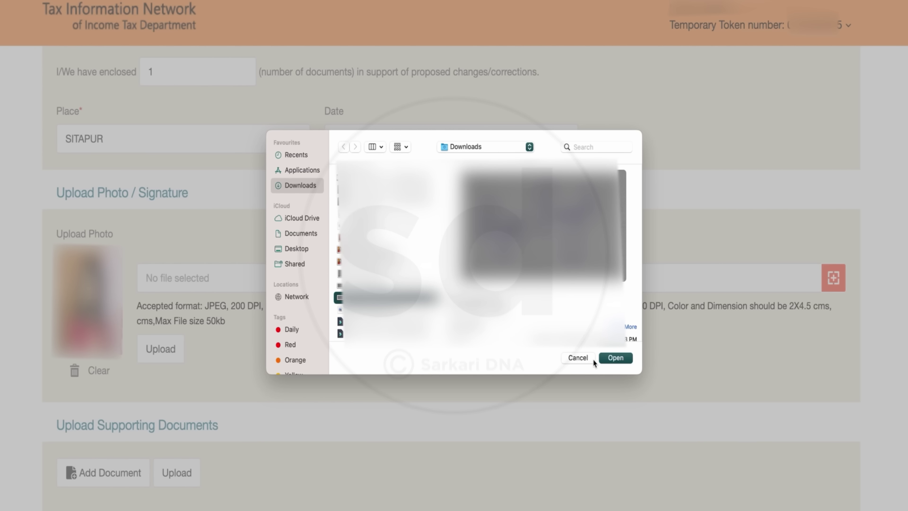
{"action": "left_click", "coordinate": [608, 358]}
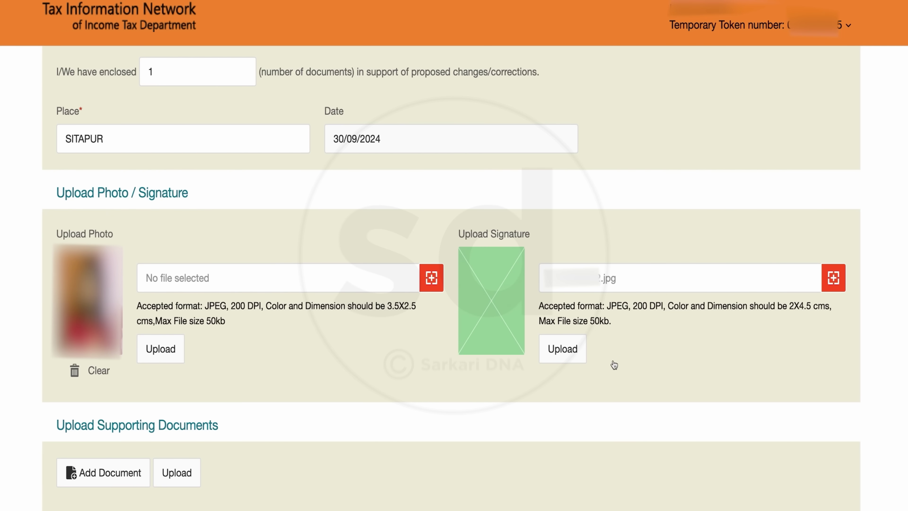
{"action": "left_click", "coordinate": [562, 349]}
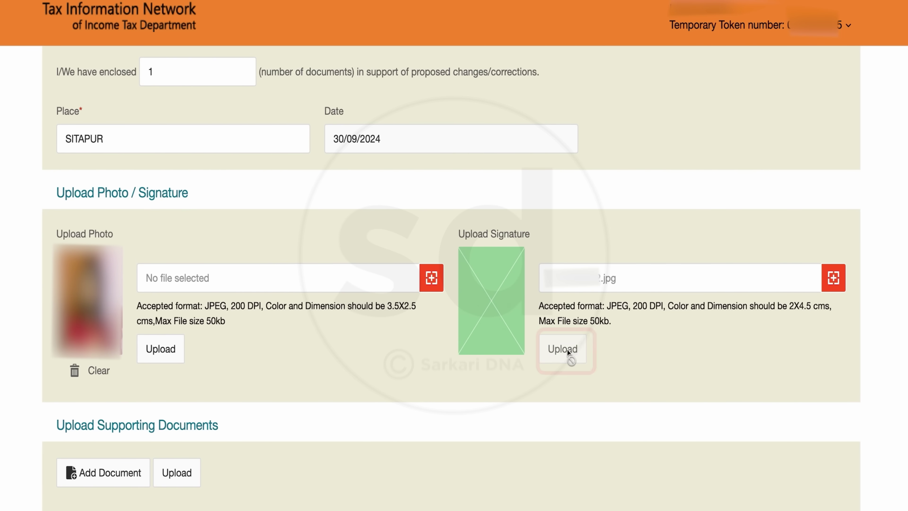
Upload the Aadhaar PDF under Supporting Documents.
{"action": "scroll", "coordinate": [536, 340], "scroll_direction": "down", "scroll_amount": 15}
{"action": "scroll", "coordinate": [567, 384], "scroll_direction": "down", "scroll_amount": 1}
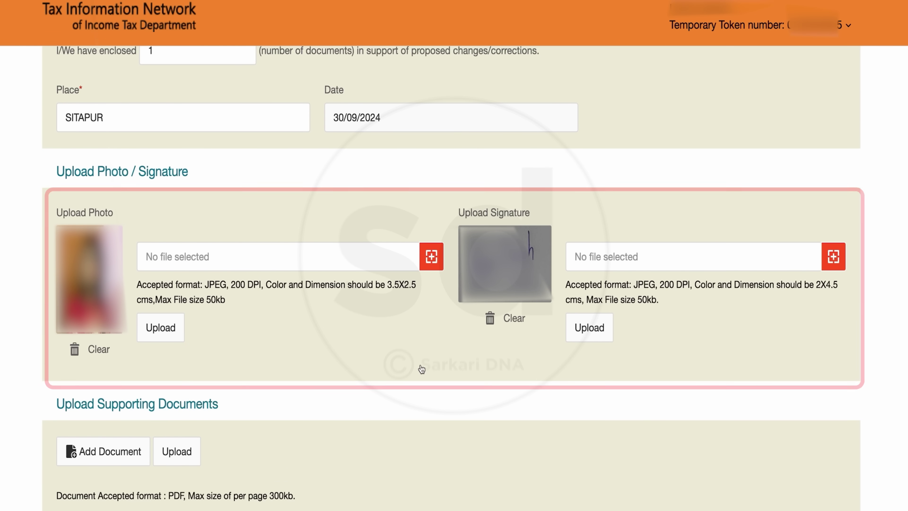
{"action": "scroll", "coordinate": [424, 369], "scroll_direction": "down", "scroll_amount": 5}
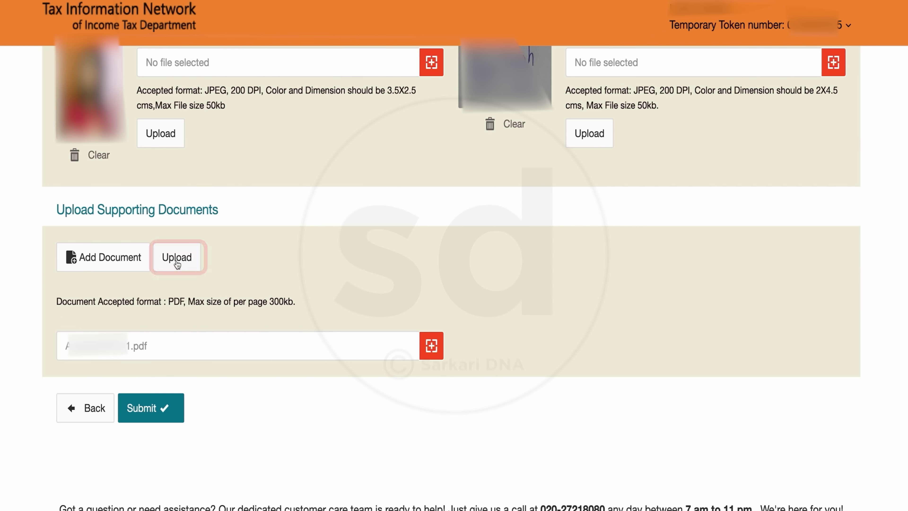
{"action": "left_click", "coordinate": [177, 257]}
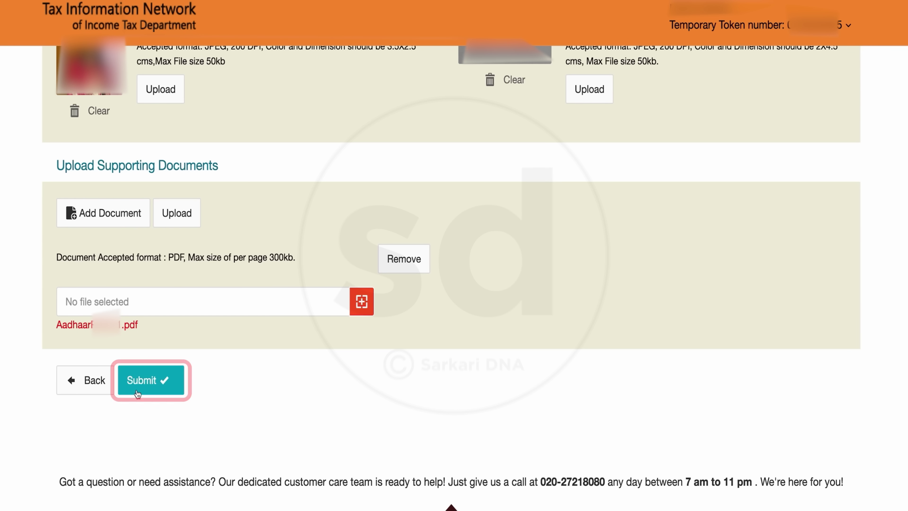
Submit the correction form and proceed from the confirmation page to Payment.
{"action": "left_click", "coordinate": [152, 385]}
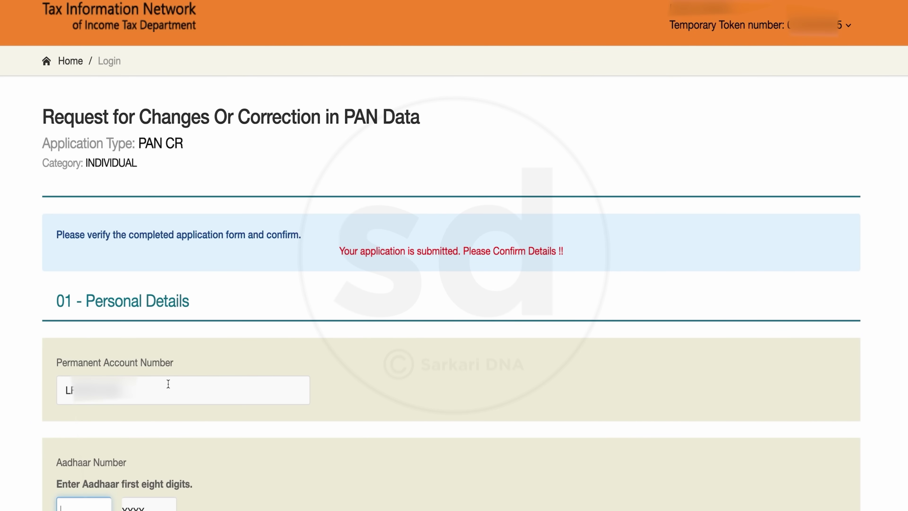
{"action": "scroll", "coordinate": [249, 397], "scroll_direction": "down", "scroll_amount": 4}
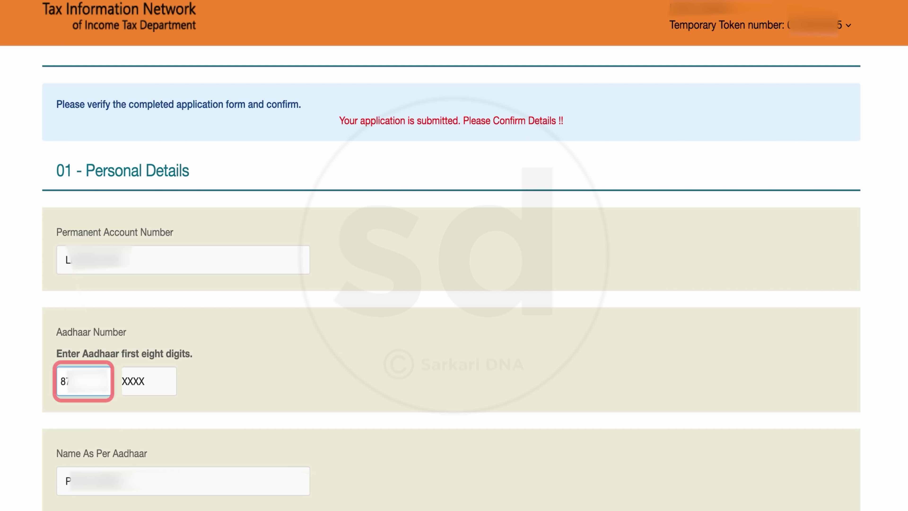
{"action": "scroll", "coordinate": [573, 358], "scroll_direction": "down", "scroll_amount": 10}
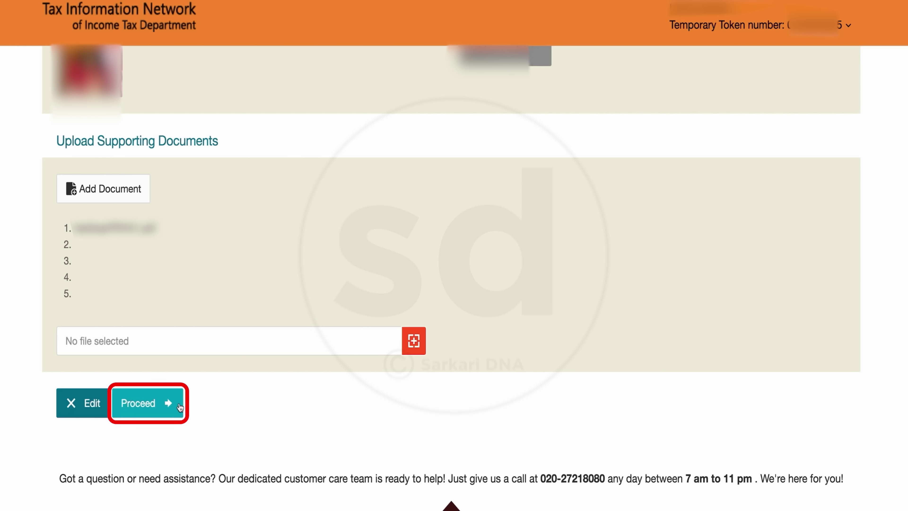
{"action": "left_click", "coordinate": [154, 407]}
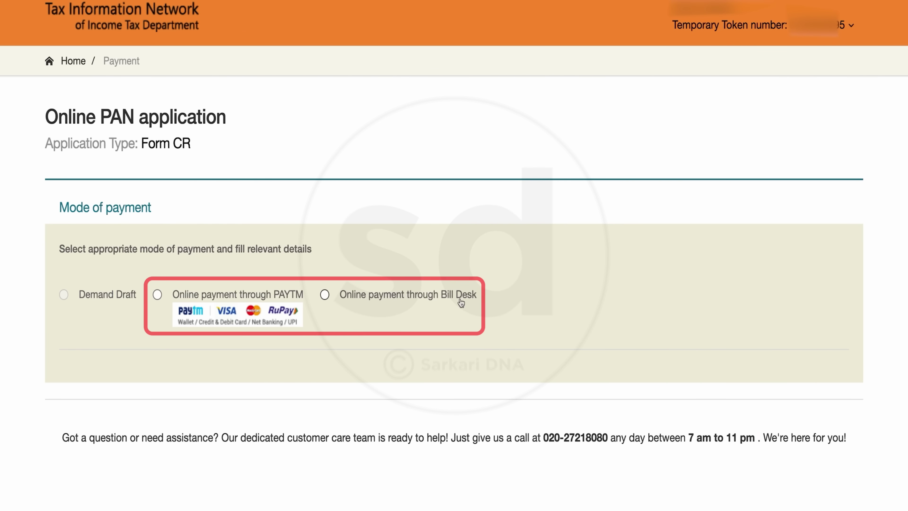
Choose Bill Desk online payment, accept the terms, and proceed to the 106.90 confirmation.
{"action": "left_click", "coordinate": [328, 297]}
{"action": "scroll", "coordinate": [263, 381], "scroll_direction": "down", "scroll_amount": 5}
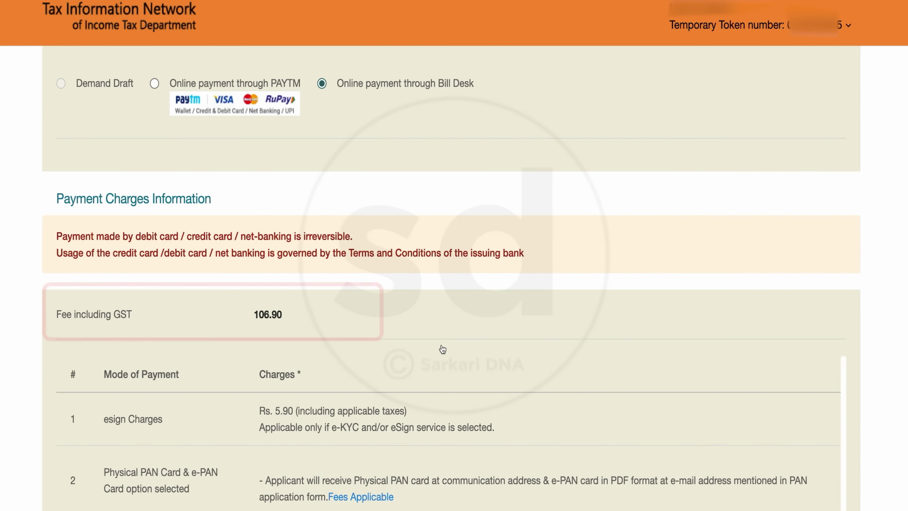
{"action": "scroll", "coordinate": [268, 419], "scroll_direction": "down", "scroll_amount": 4}
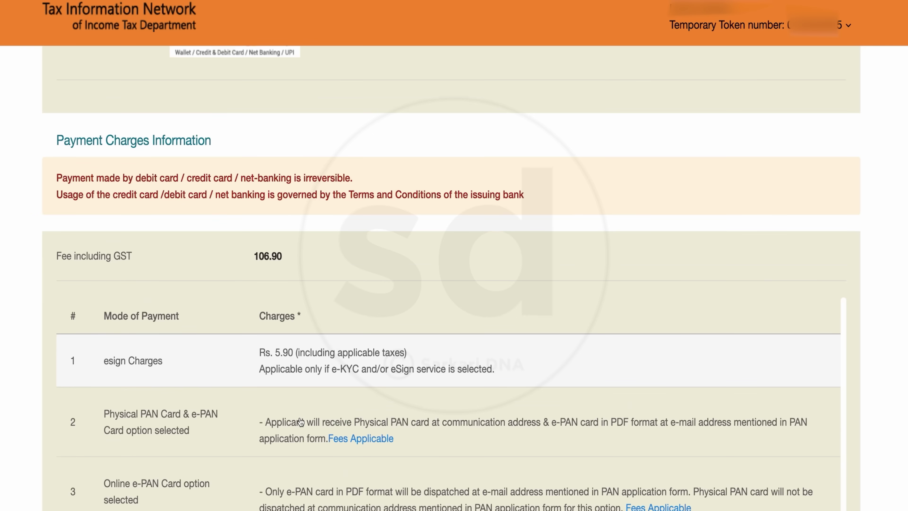
{"action": "scroll", "coordinate": [222, 403], "scroll_direction": "down", "scroll_amount": 3}
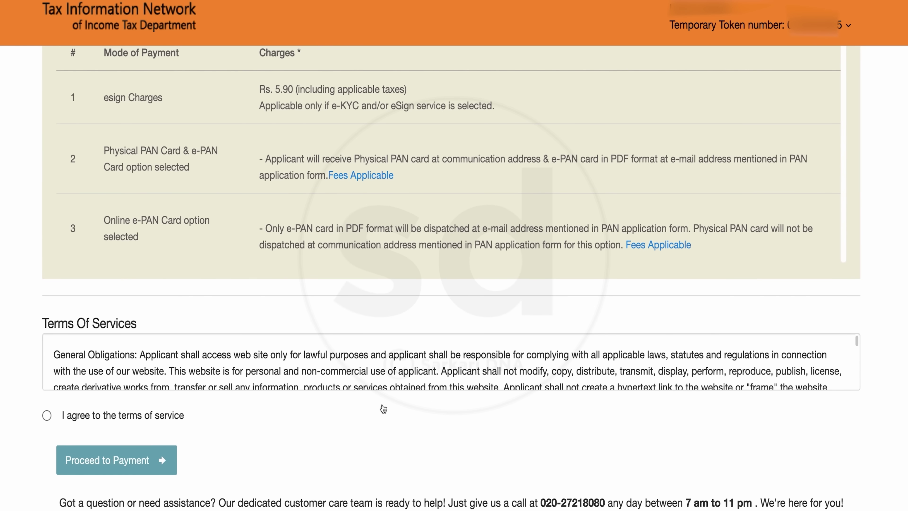
{"action": "scroll", "coordinate": [123, 379], "scroll_direction": "down", "scroll_amount": 10}
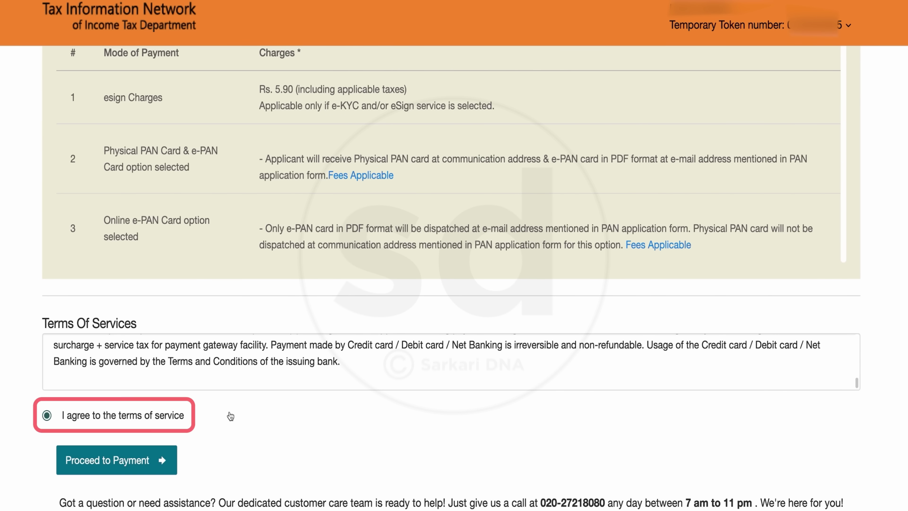
{"action": "left_click", "coordinate": [46, 416]}
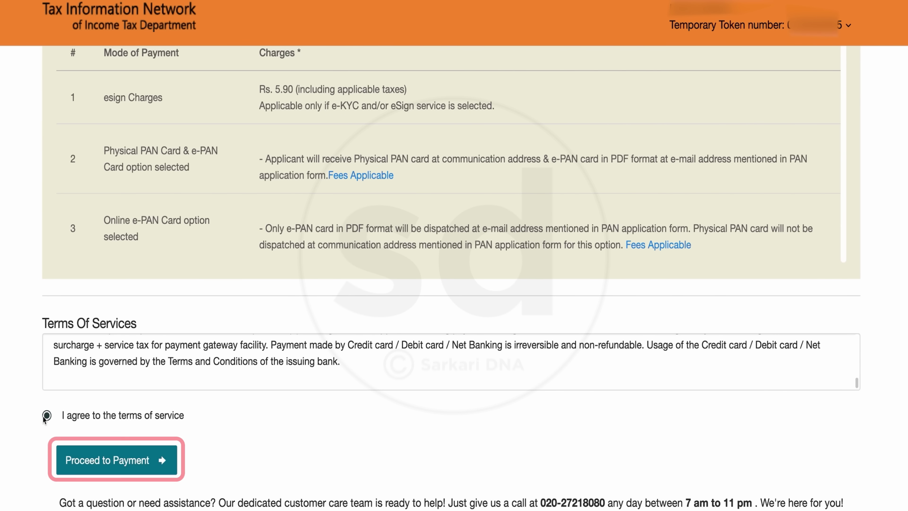
{"action": "left_click", "coordinate": [124, 464]}
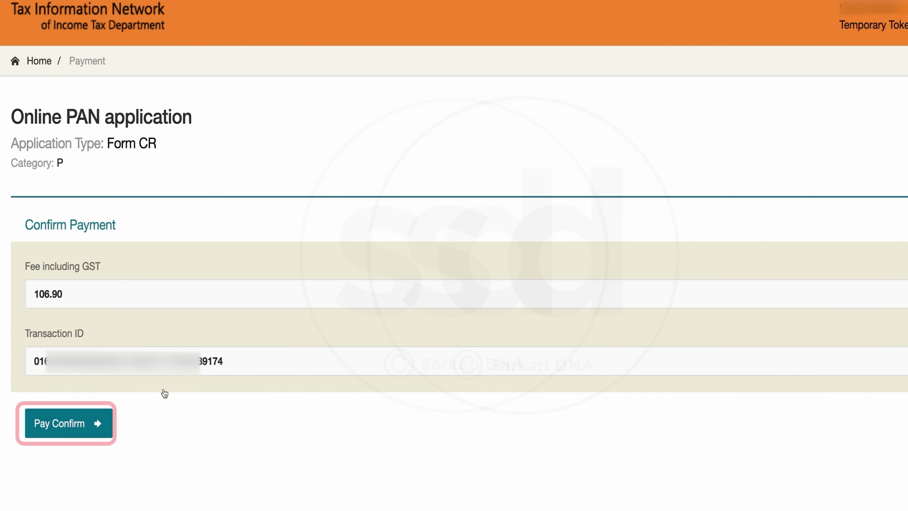
Confirm the fee and pay ₹106.90 on BillDesk with a UPI ID, after browsing the card, net banking and QR options.
{"action": "left_click", "coordinate": [76, 427]}
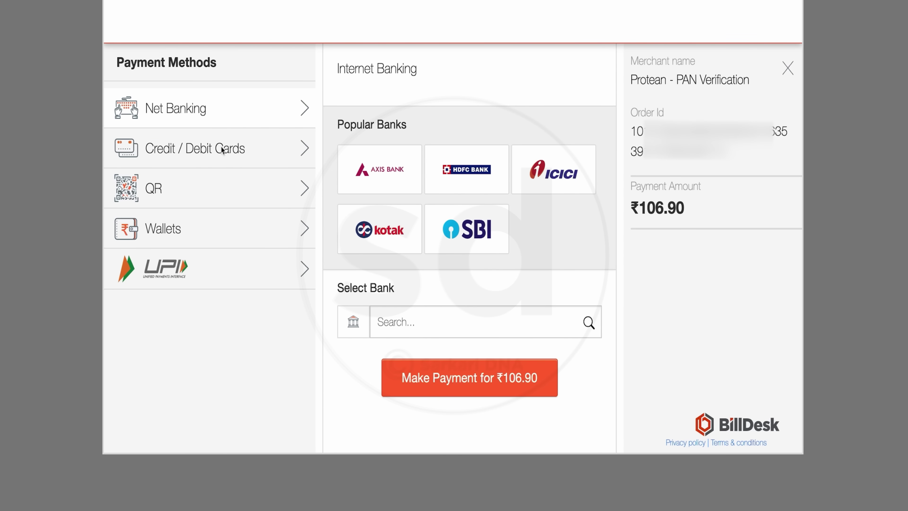
{"action": "left_click", "coordinate": [171, 141]}
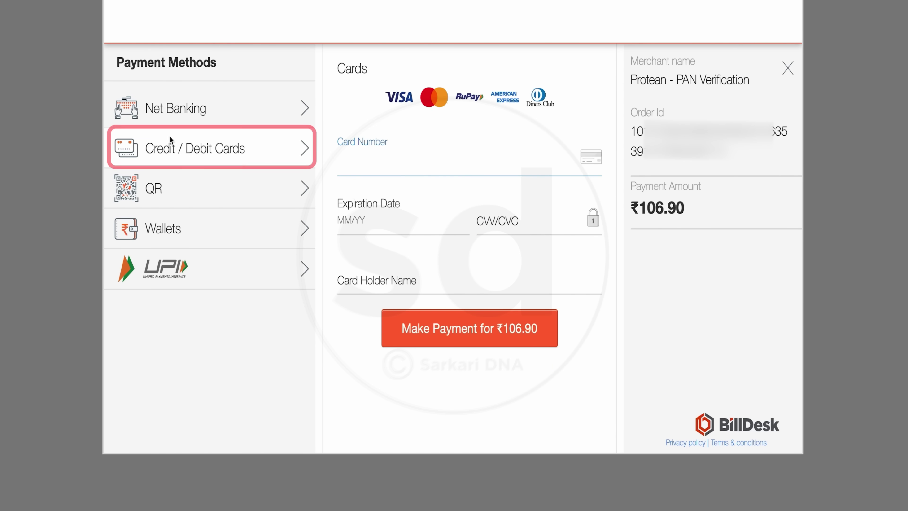
{"action": "left_click", "coordinate": [197, 113]}
{"action": "left_click", "coordinate": [205, 196]}
{"action": "left_click", "coordinate": [209, 278]}
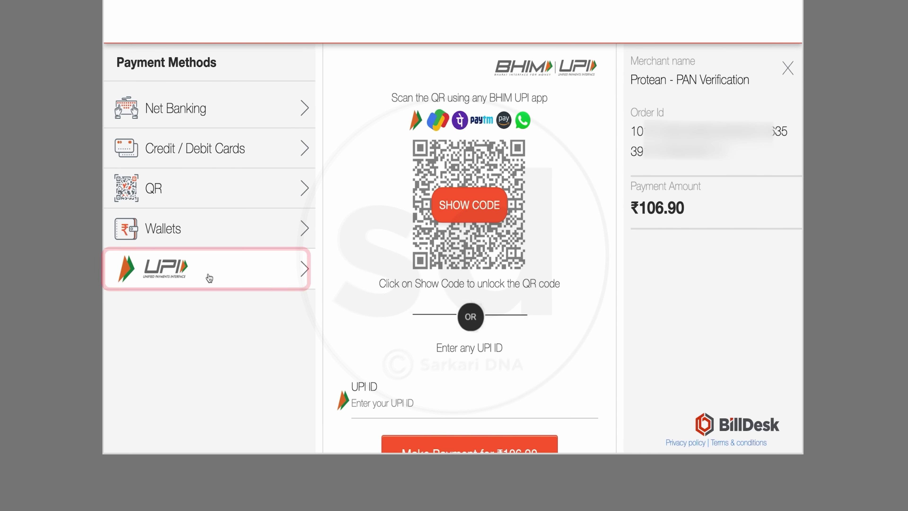
{"action": "scroll", "coordinate": [343, 336], "scroll_direction": "down", "scroll_amount": 1}
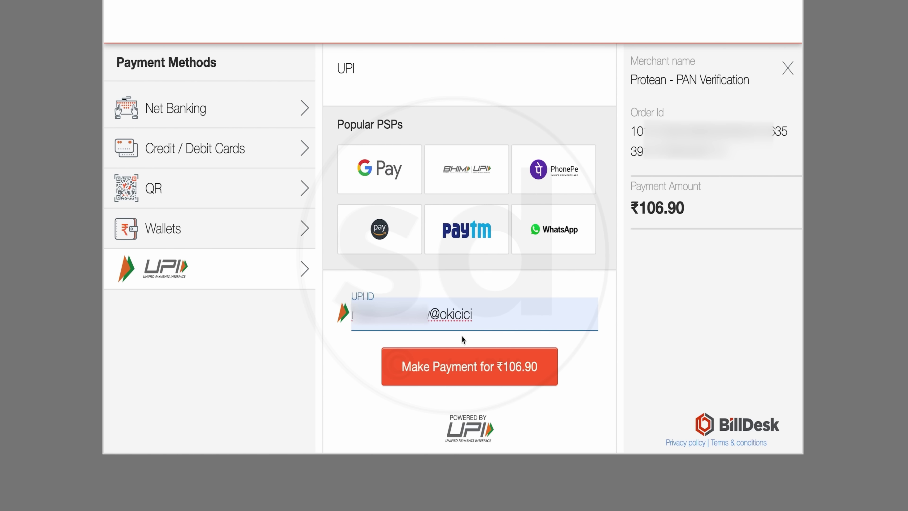
{"action": "left_click", "coordinate": [455, 368]}
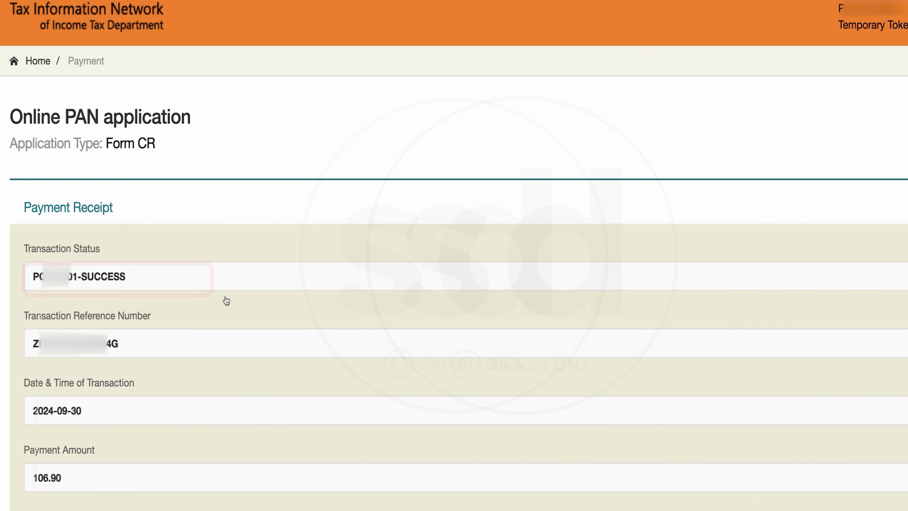
Continue from the payment receipt, consent to Aadhaar e-KYC and eSign, and start Aadhaar authentication.
{"action": "scroll", "coordinate": [125, 404], "scroll_direction": "down", "scroll_amount": 5}
{"action": "left_click", "coordinate": [93, 380]}
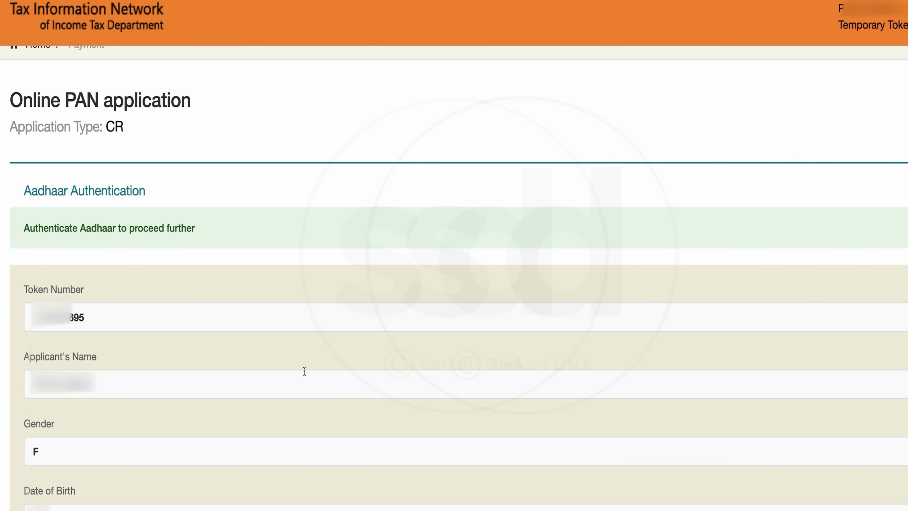
{"action": "scroll", "coordinate": [304, 371], "scroll_direction": "down", "scroll_amount": 3}
{"action": "scroll", "coordinate": [293, 415], "scroll_direction": "down", "scroll_amount": 4}
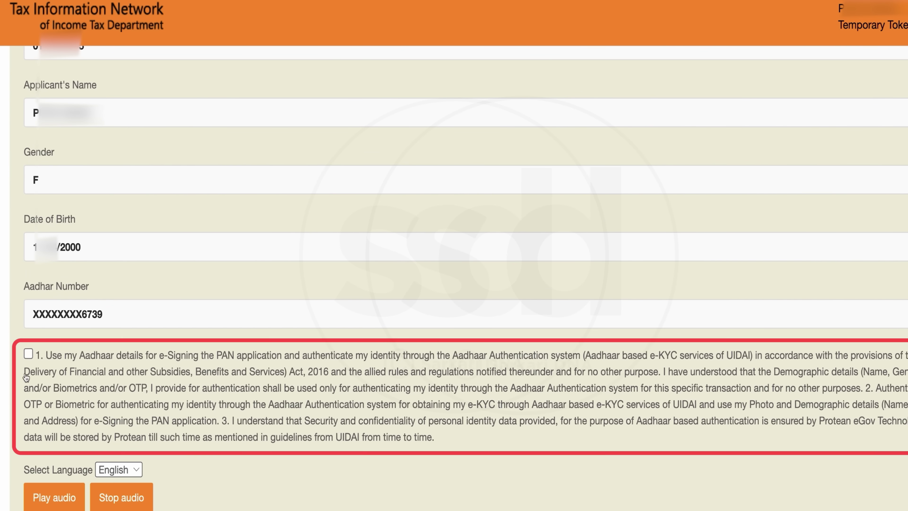
{"action": "left_click", "coordinate": [29, 354]}
{"action": "scroll", "coordinate": [157, 469], "scroll_direction": "down", "scroll_amount": 3}
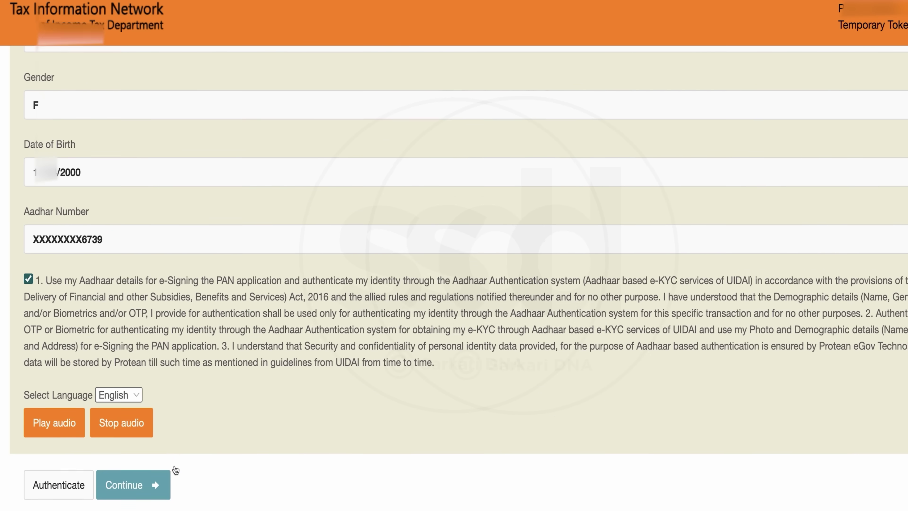
{"action": "left_click", "coordinate": [56, 430]}
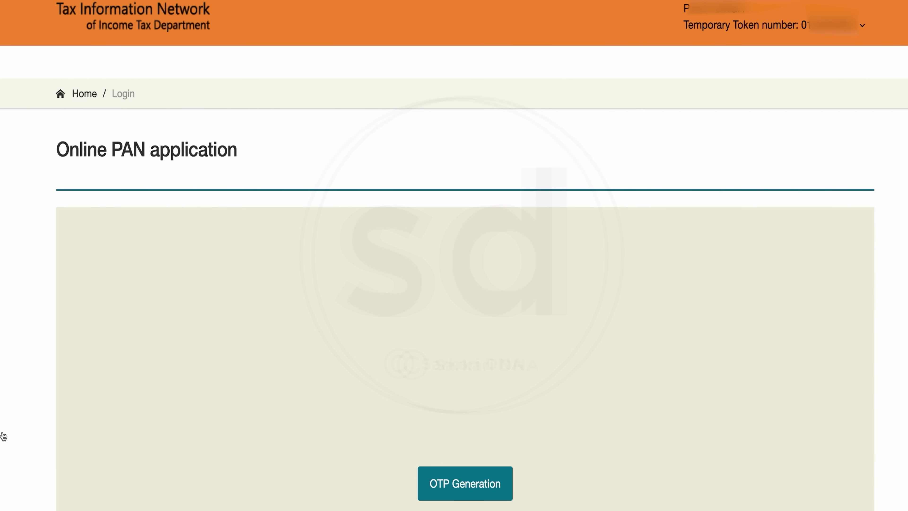
Generate the Aadhaar OTP, enter the received code and submit it for verification.
{"action": "scroll", "coordinate": [511, 457], "scroll_direction": "down", "scroll_amount": 5}
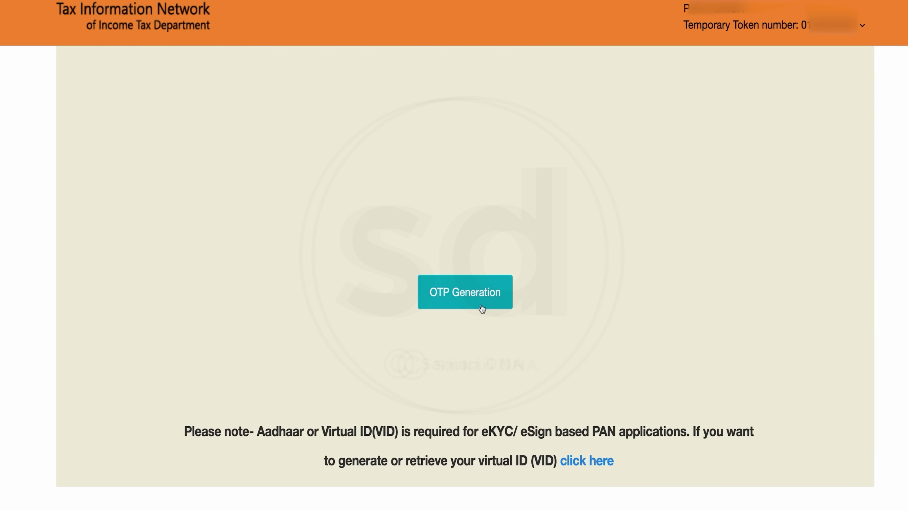
{"action": "left_click", "coordinate": [482, 308]}
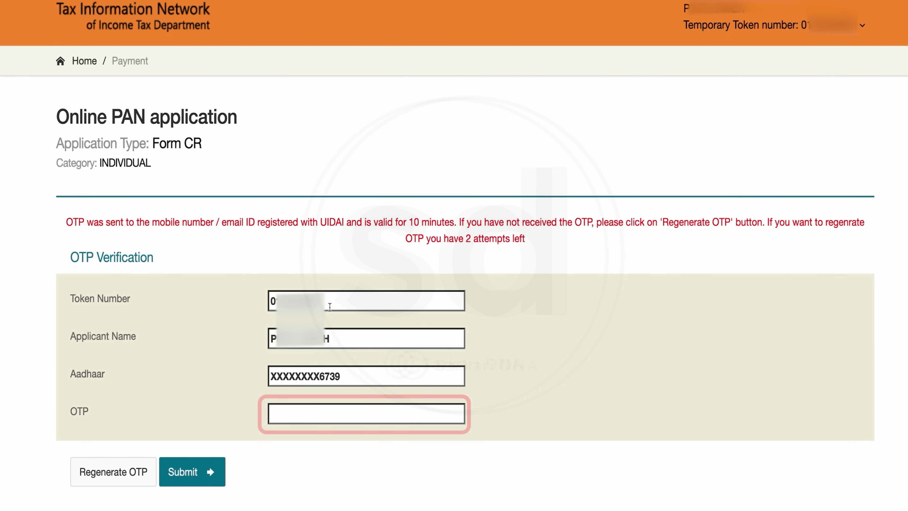
{"action": "left_click", "coordinate": [298, 418]}
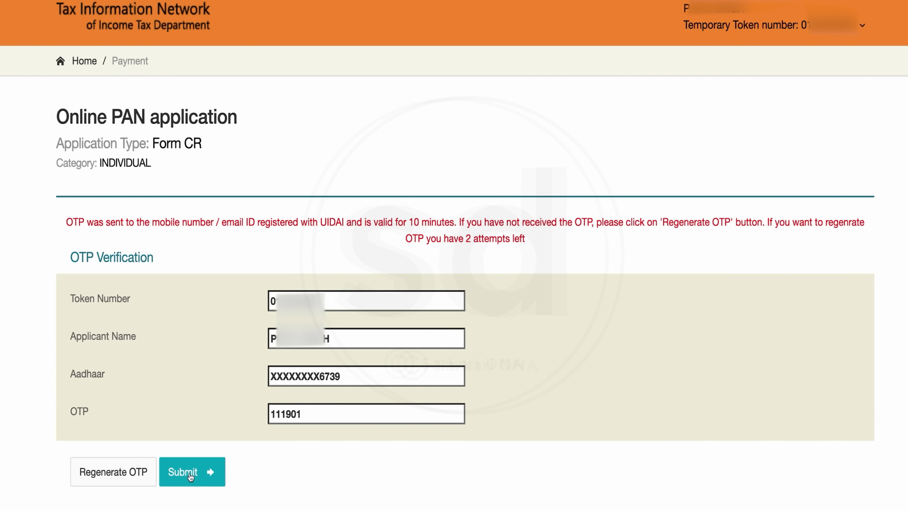
{"action": "left_click", "coordinate": [190, 477]}
{"action": "scroll", "coordinate": [429, 365], "scroll_direction": "down", "scroll_amount": 3}
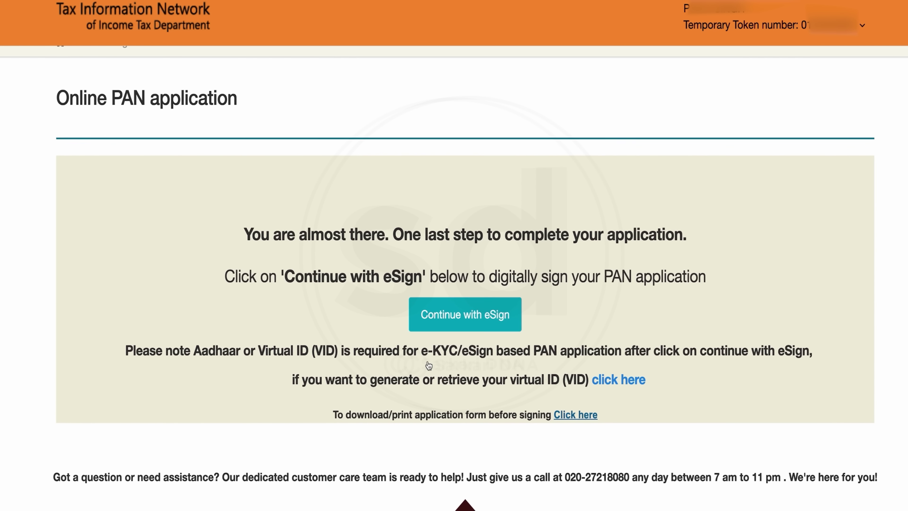
Authorize Aadhaar eSign, request the eSign OTP and verify it to sign the application.
{"action": "left_click", "coordinate": [478, 322]}
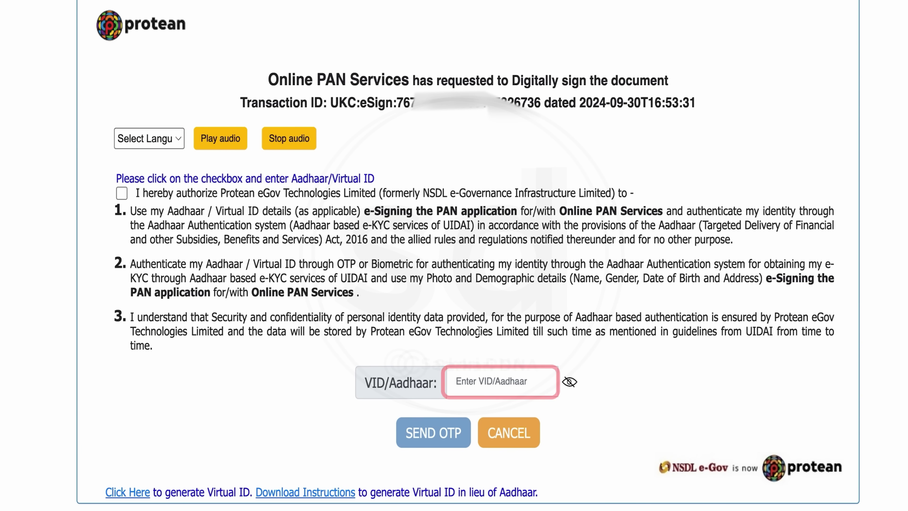
{"action": "left_click", "coordinate": [121, 193]}
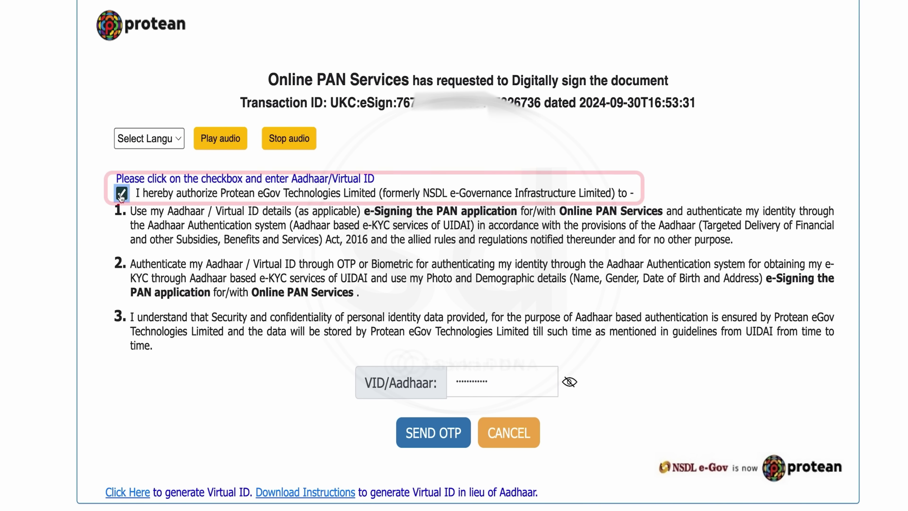
{"action": "left_click", "coordinate": [425, 437]}
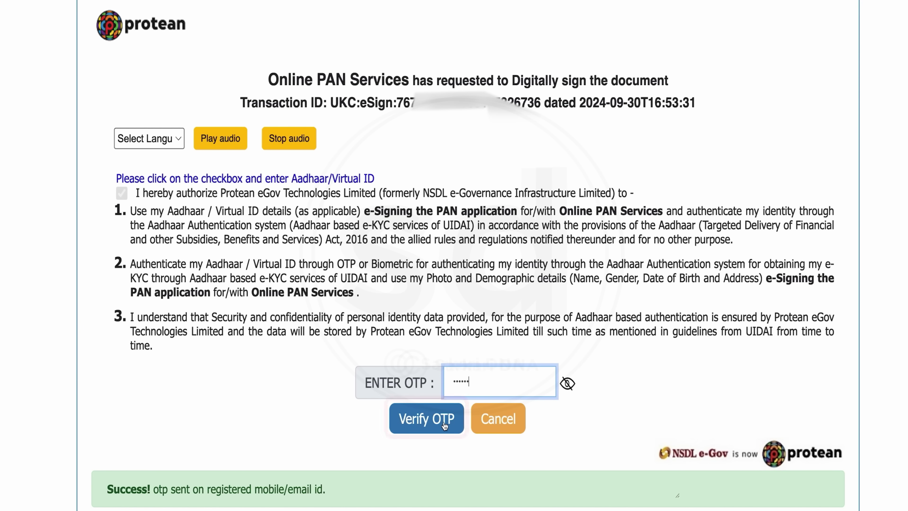
{"action": "left_click", "coordinate": [444, 426]}
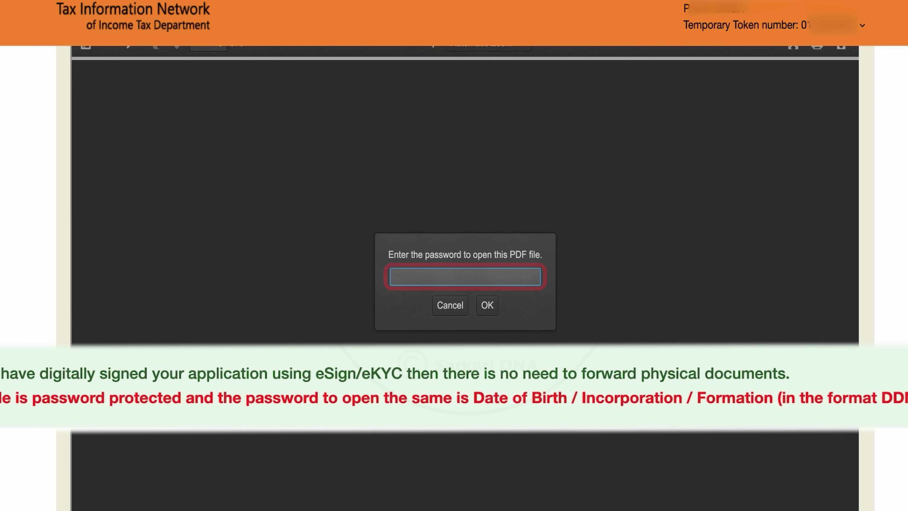
Unlock the signed PDF with the date-of-birth password on the second try and scroll through the form.
{"action": "type", "text": "••••"}
{"action": "key", "text": "Return"}
{"action": "type", "text": "•"}
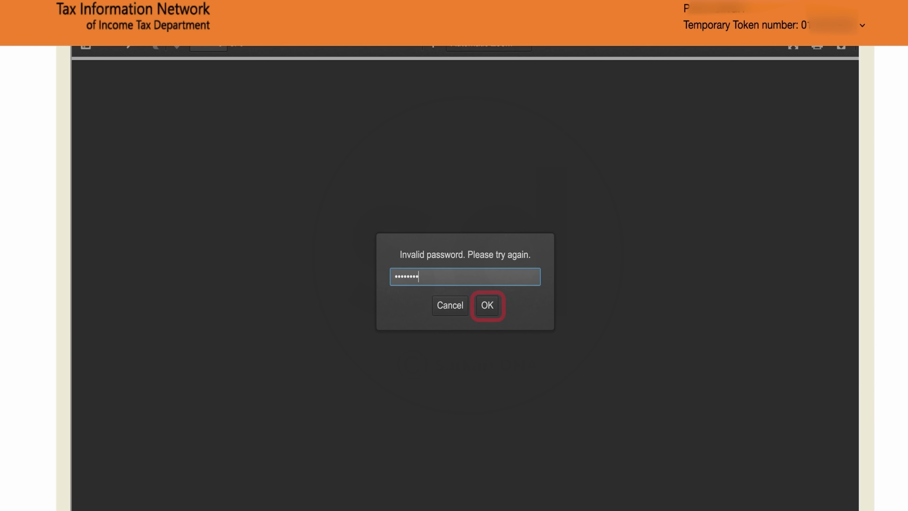
{"action": "key", "text": "Return"}
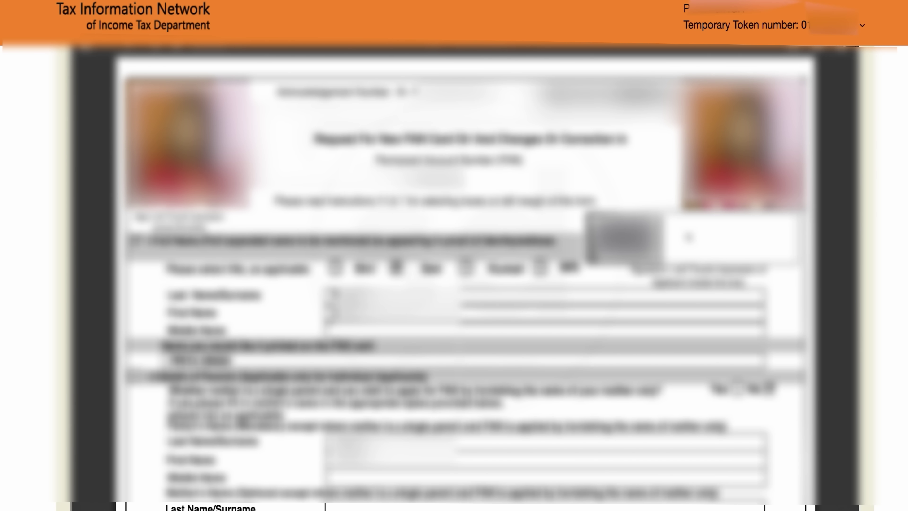
{"action": "scroll", "coordinate": [720, 260], "scroll_direction": "down", "scroll_amount": 5}
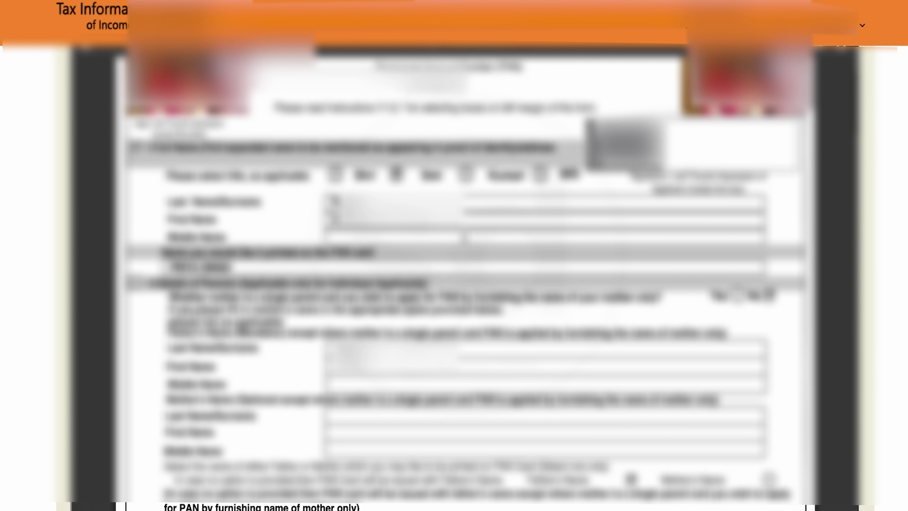
{"action": "scroll", "coordinate": [465, 272], "scroll_direction": "down", "scroll_amount": 8}
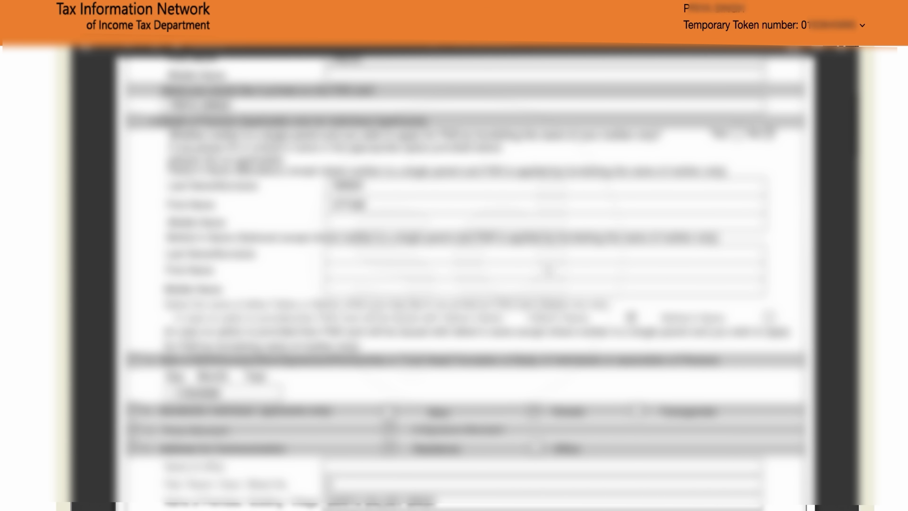